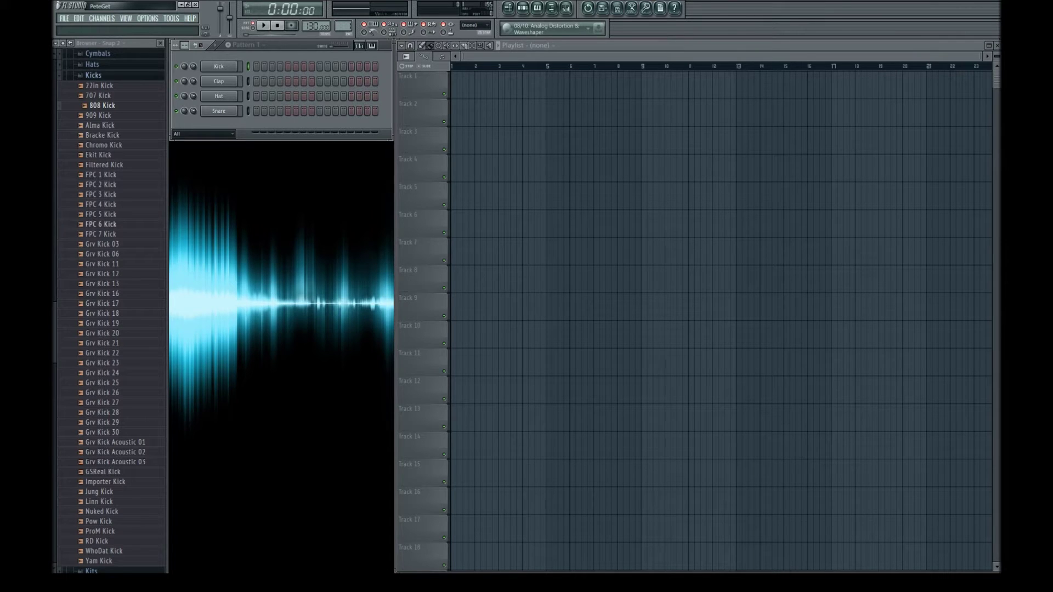
- Audition the Bracke Kick sample, then collapse the Kicks, Drums and Packs folders
click(103, 135)
scroll(125, 130, up, 2)
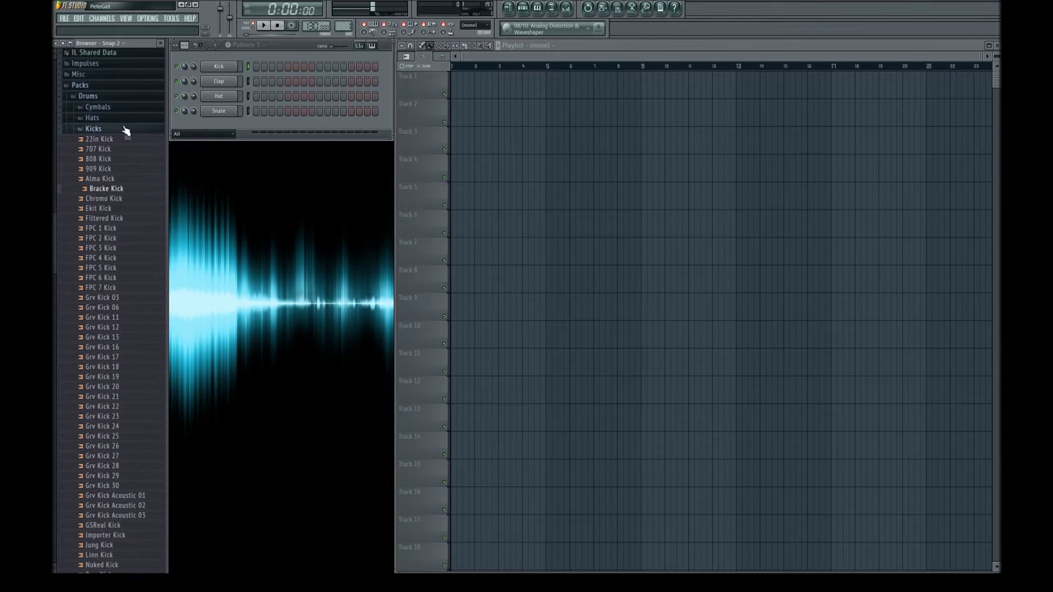
scroll(125, 130, up, 5)
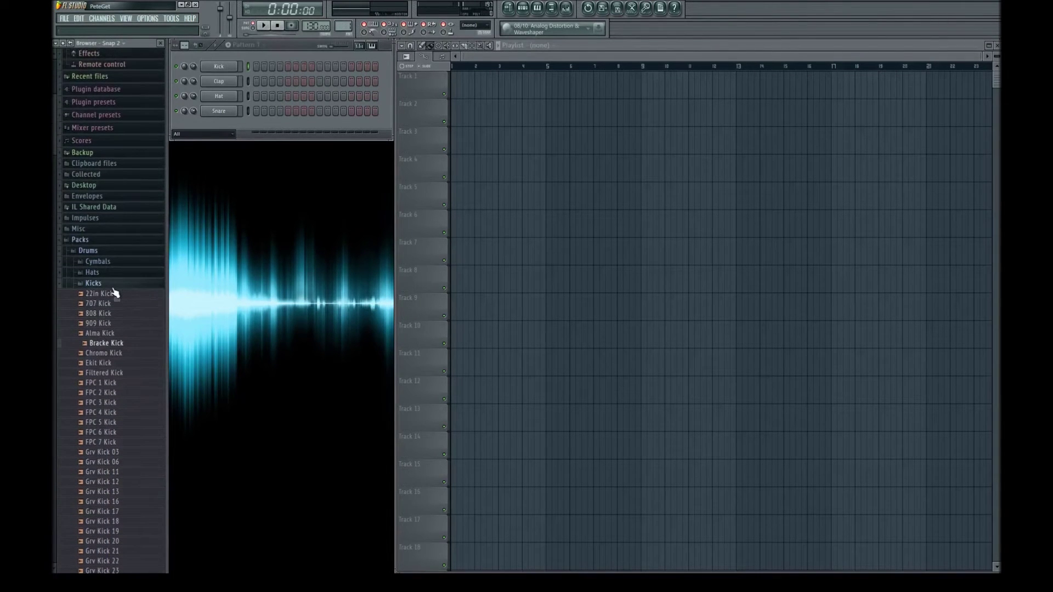
click(93, 283)
click(88, 285)
click(80, 274)
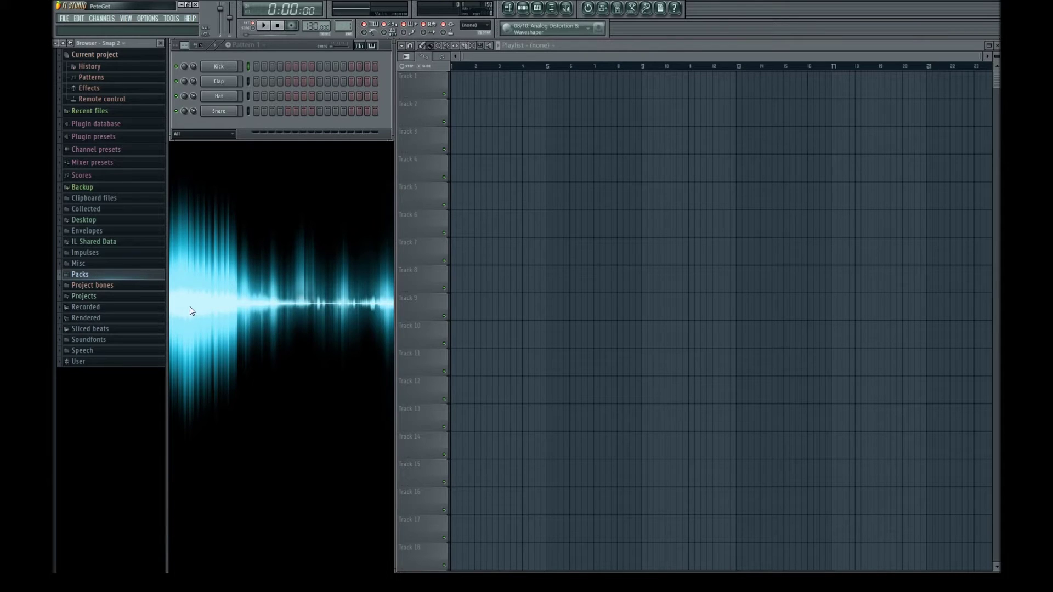
- Re-expand Packs > Drums > Kicks and preview the 808 Kick sample twice
click(106, 275)
click(94, 317)
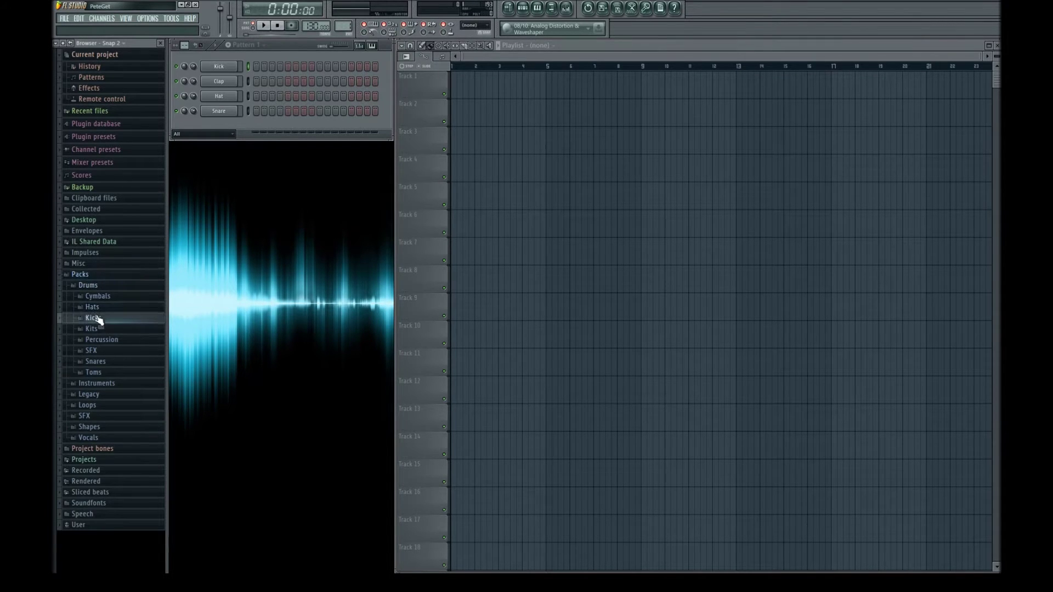
scroll(106, 136, up, 2)
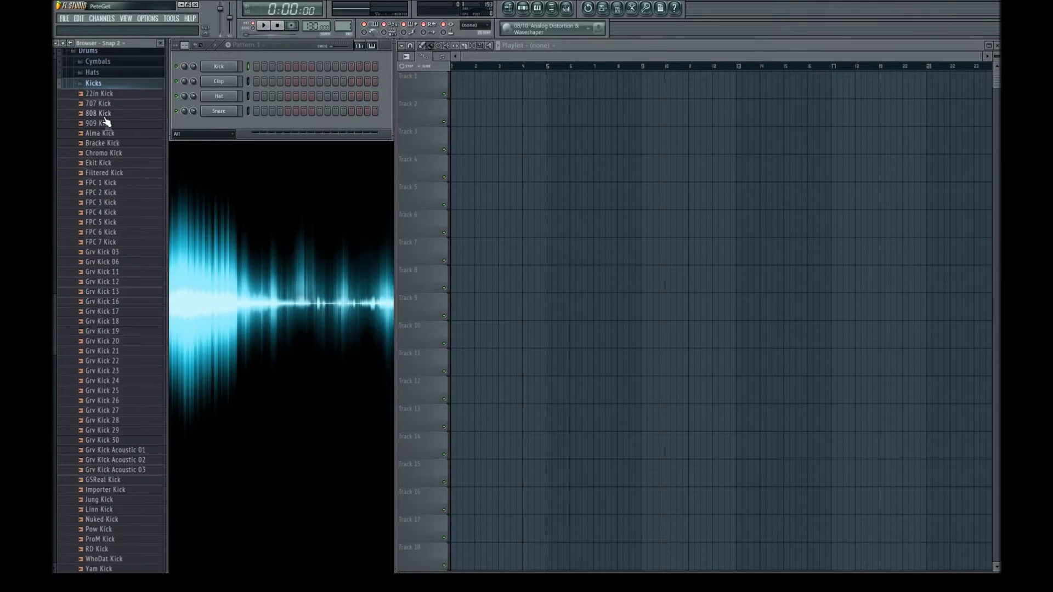
click(105, 114)
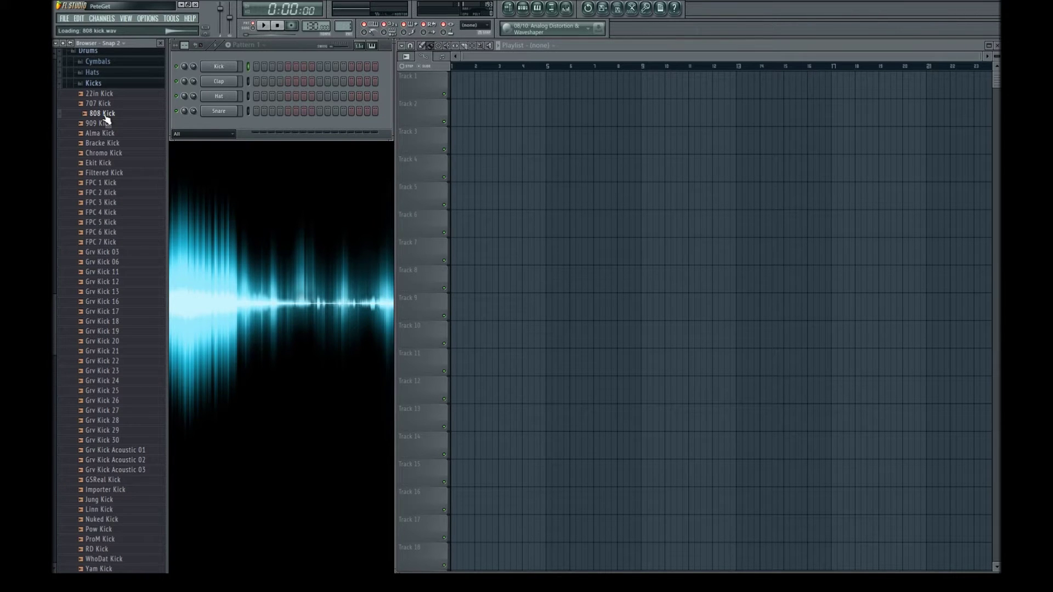
click(106, 115)
- Preview the 808 Kick once more, then start recording it into Audacity
click(116, 113)
key(alt+Tab)
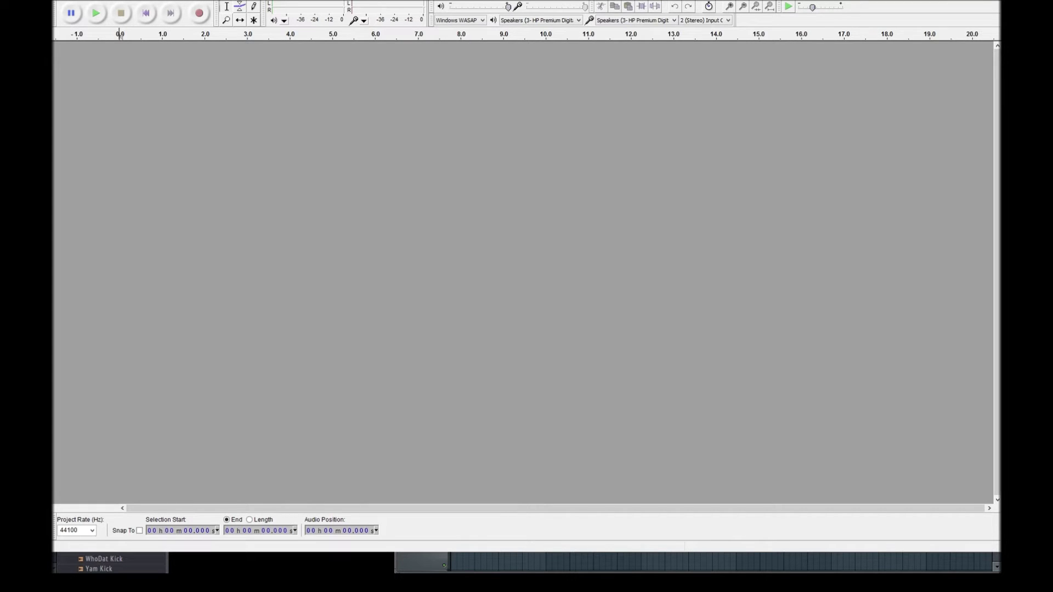
key(r)
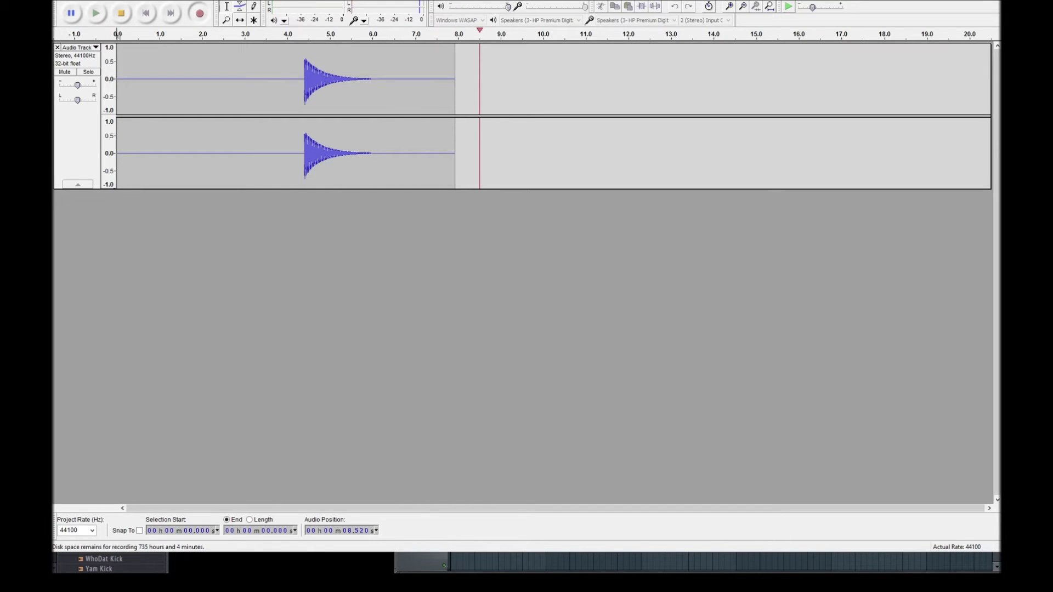
- Stop recording and trim the silence before the kick so it starts at 0 seconds
click(131, 18)
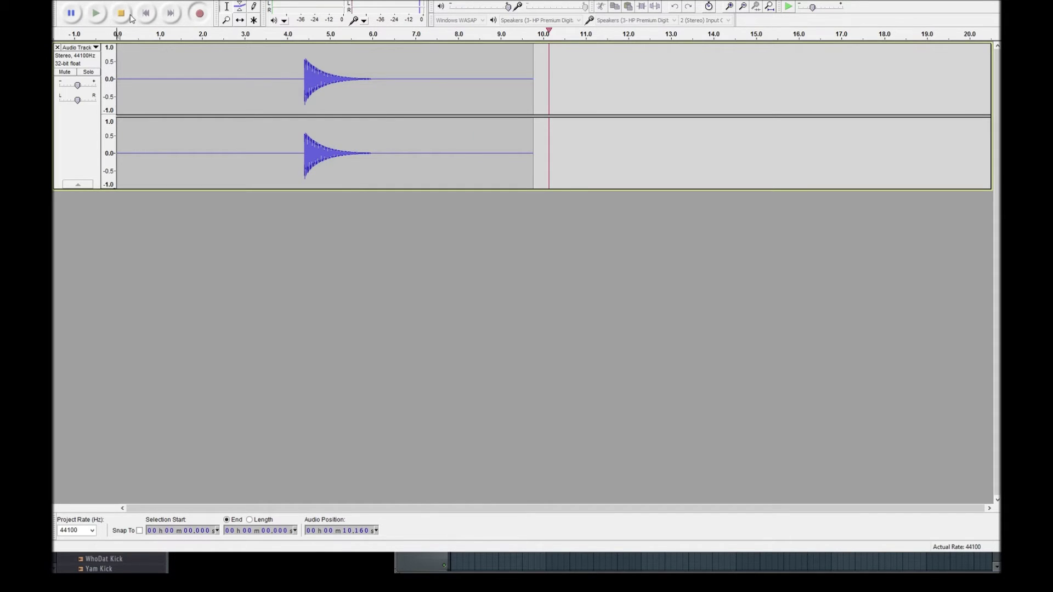
drag(303, 77, 261, 77)
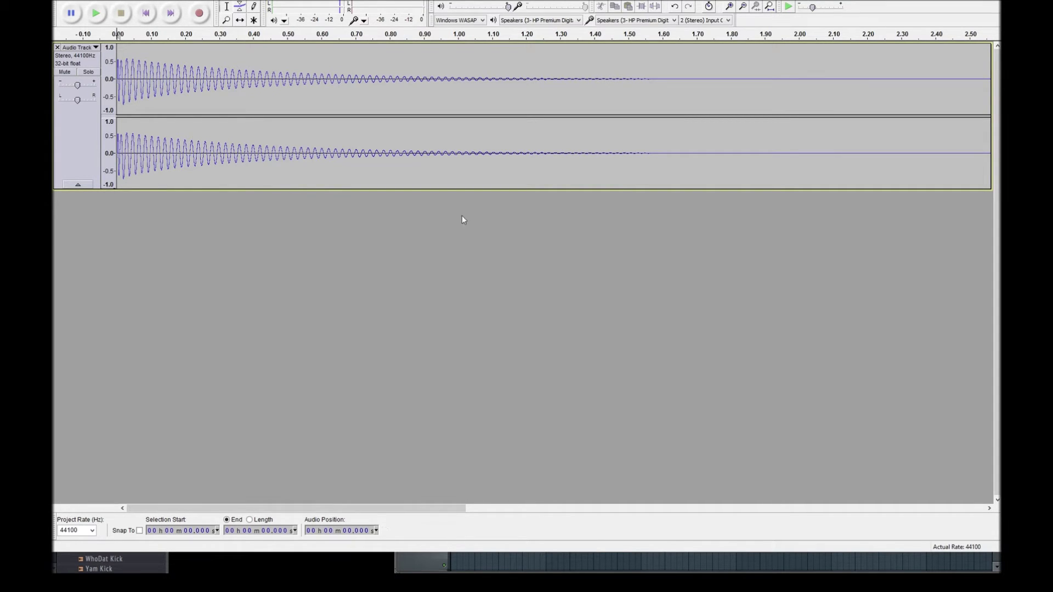
drag(462, 508, 523, 513)
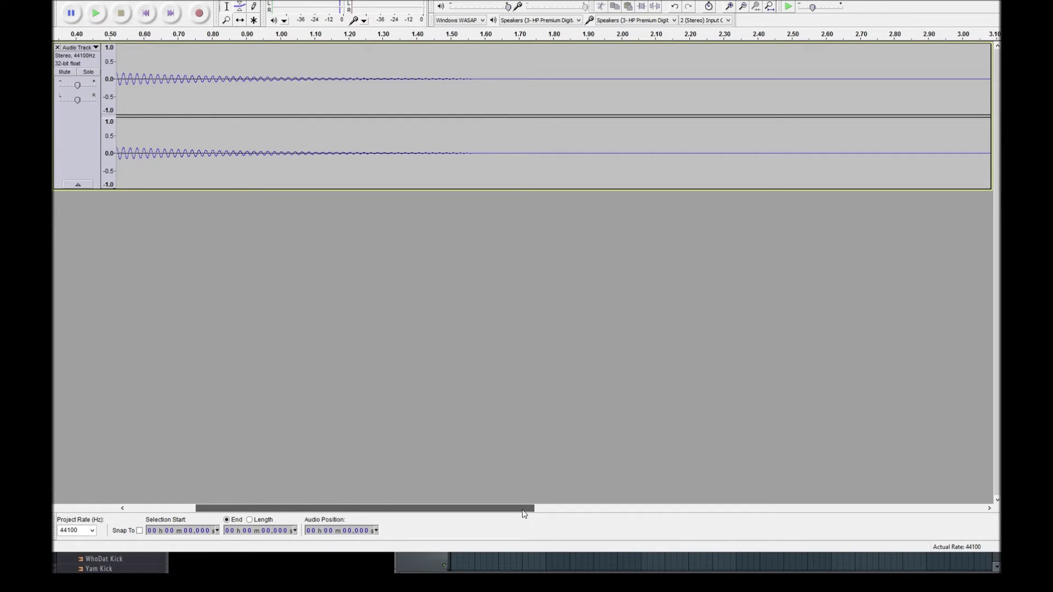
key(ctrl+z)
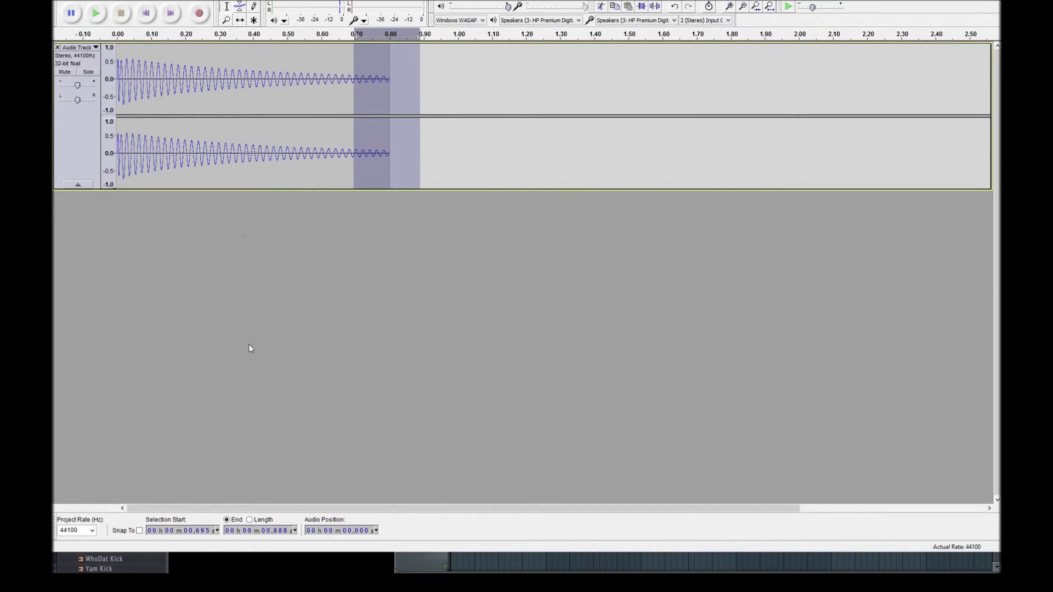
- Return to the start and play back the kick trimmed to about 0.80 seconds
click(146, 13)
click(101, 17)
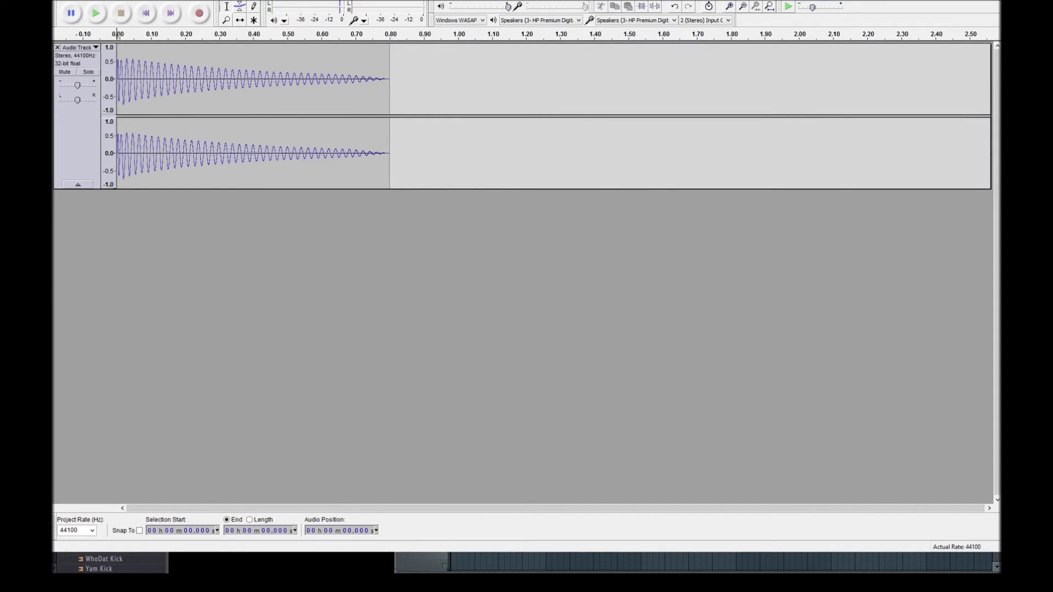
click(571, 314)
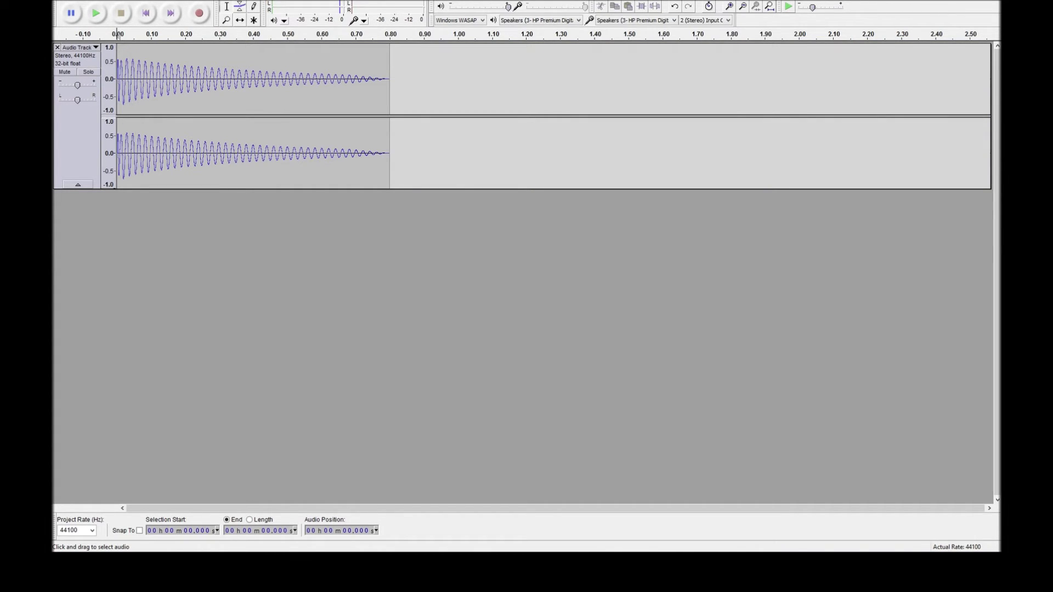
- Load kick short.wav into the new Audio Clip channel in FL Studio
key(alt+Tab)
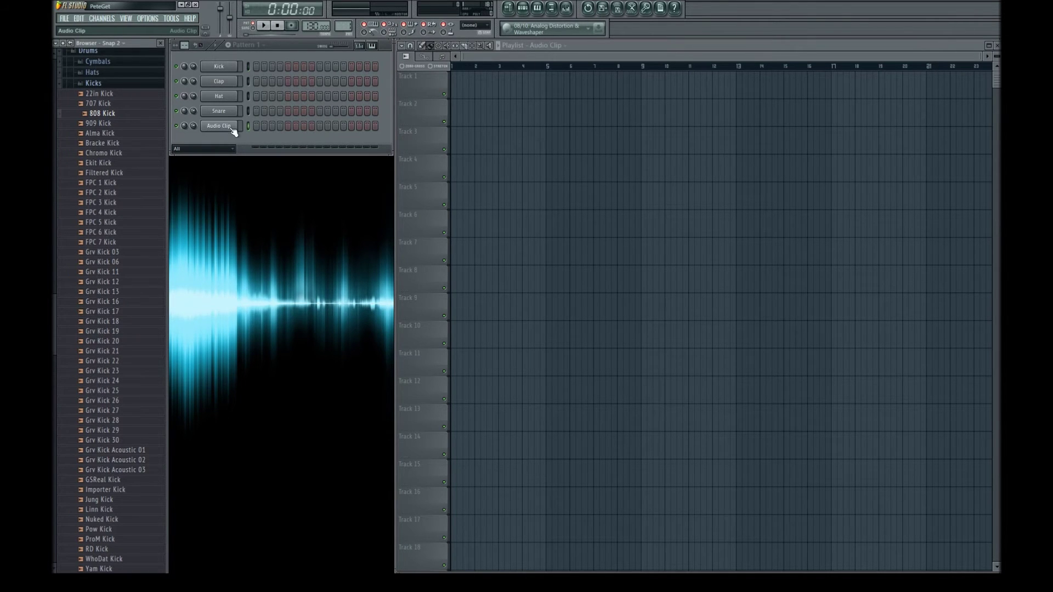
click(233, 129)
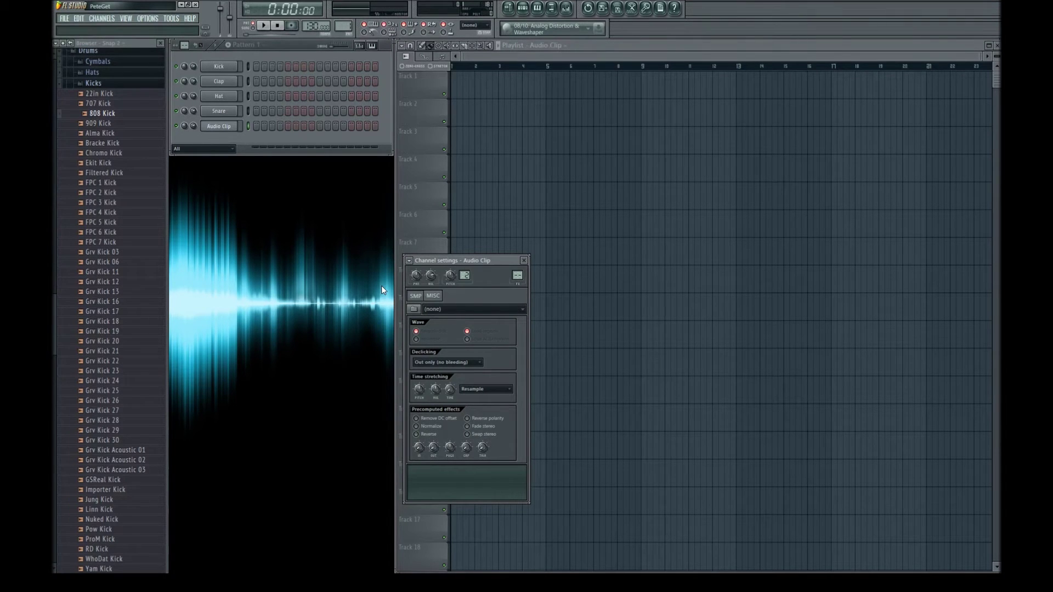
drag(382, 289, 438, 477)
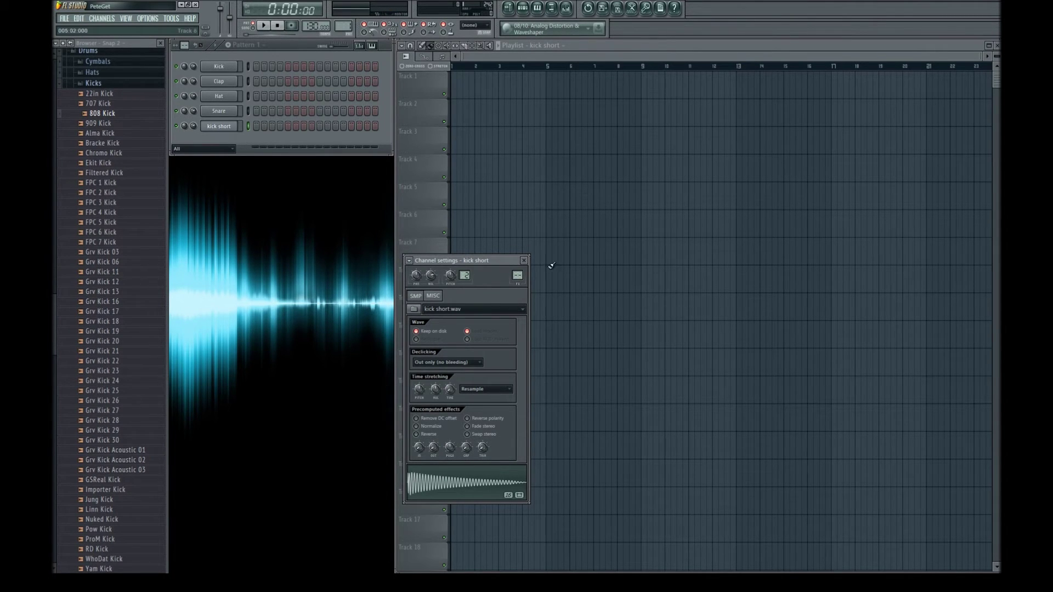
click(524, 261)
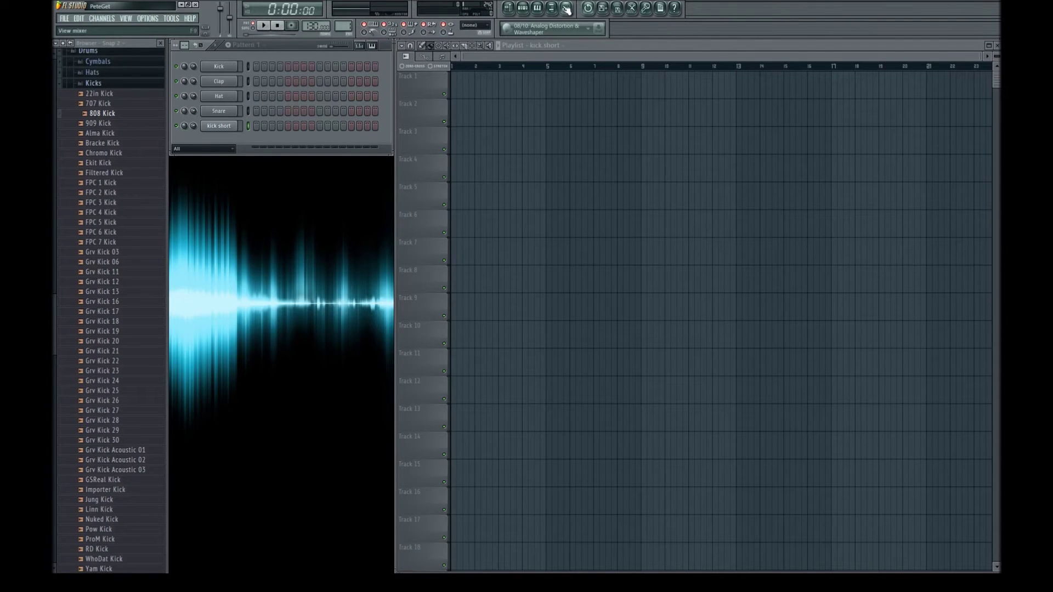
- Open the mixer, select Insert 1 and link kick short to it
click(565, 8)
click(678, 194)
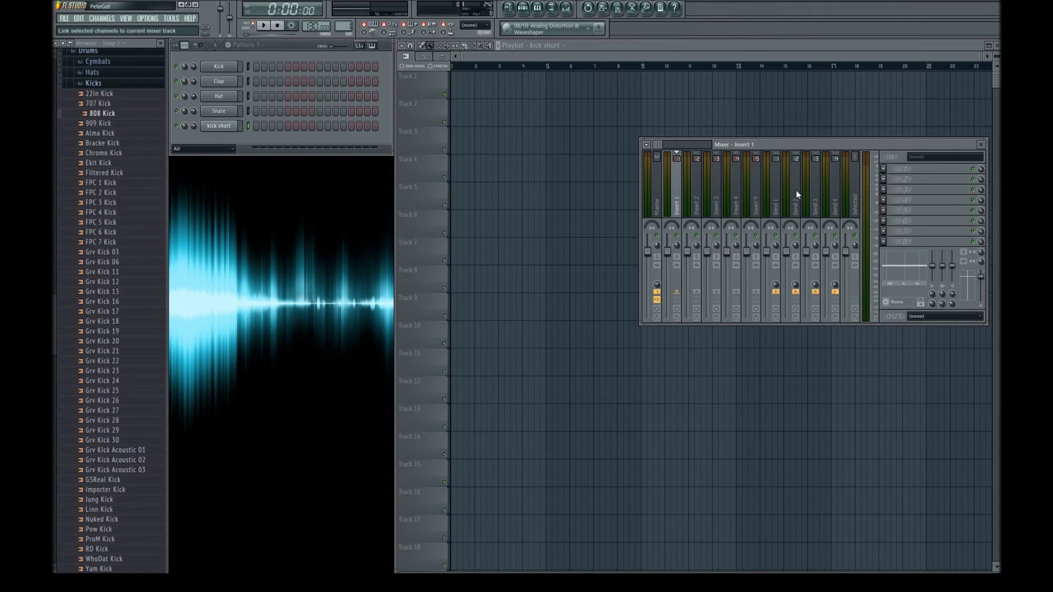
key(ctrl+l)
- Delete the old Kick channel, leaving Clap, Hat, Snare and kick short
click(226, 71)
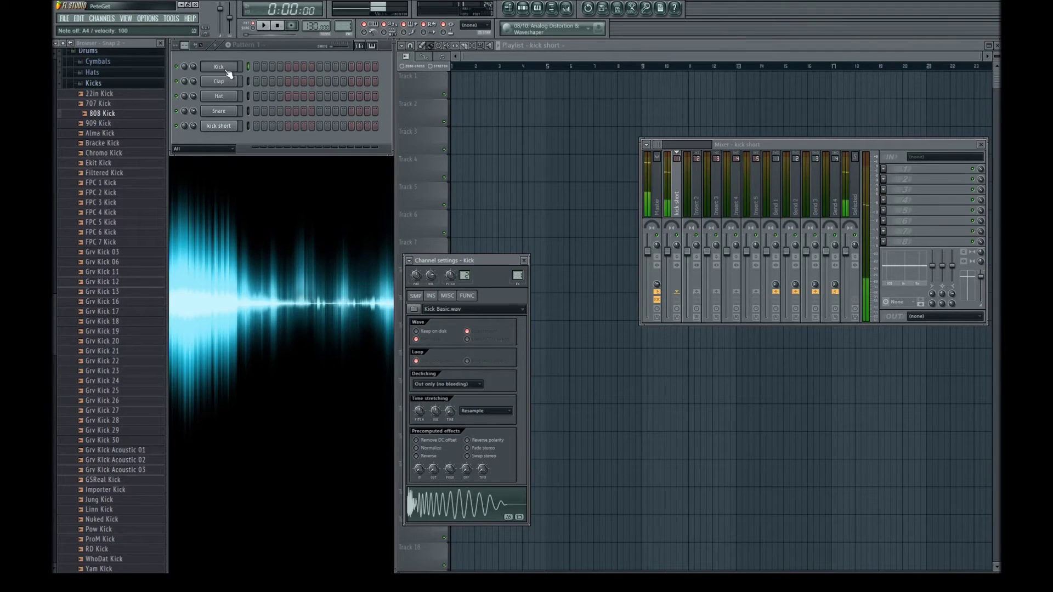
click(219, 126)
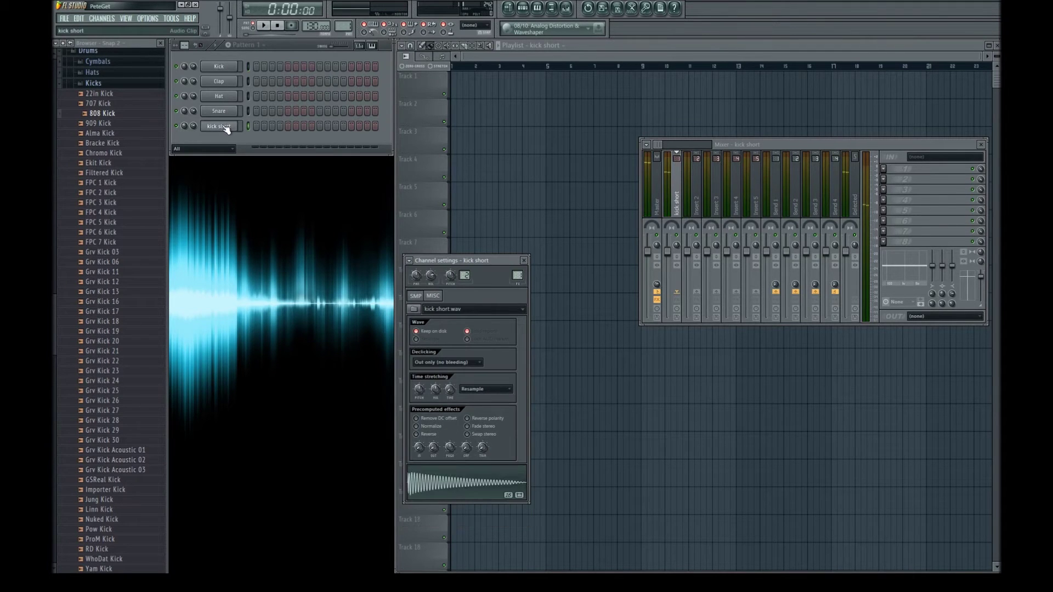
click(236, 140)
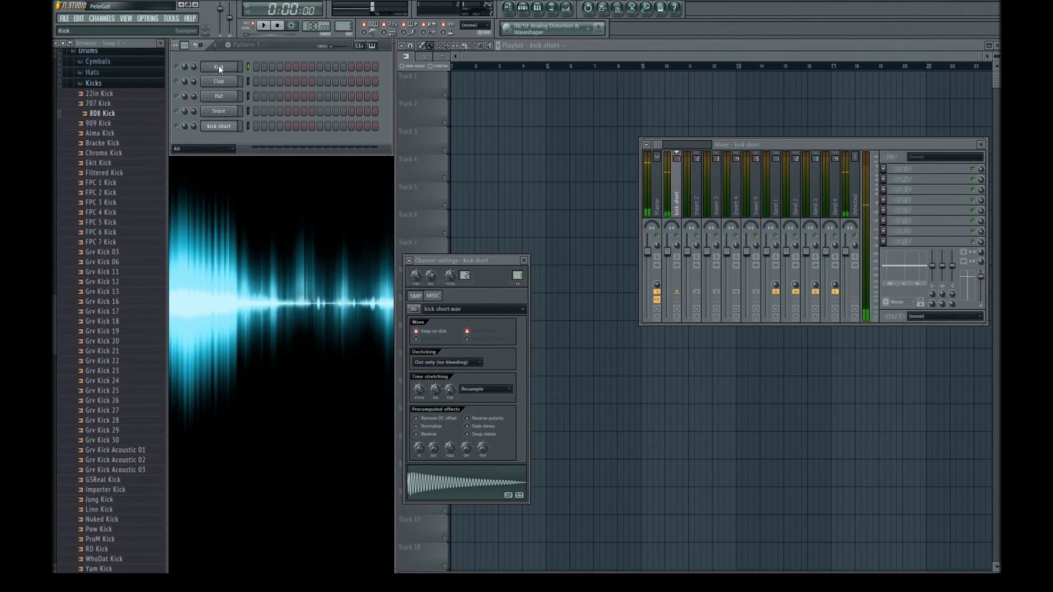
key(alt+Delete)
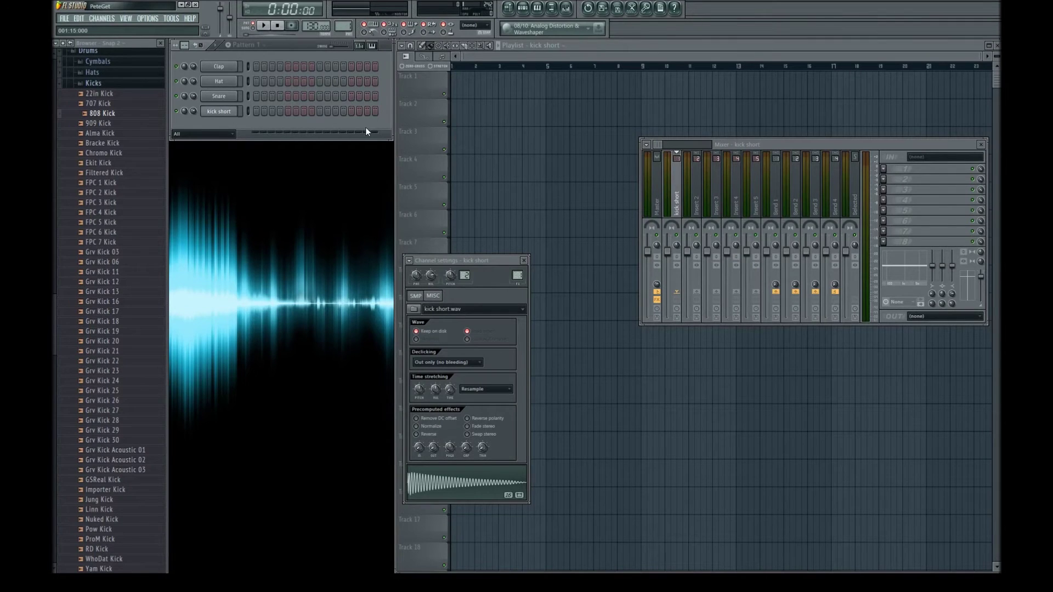
- Play and stop the pattern to hear kick short, then close its channel settings
click(226, 113)
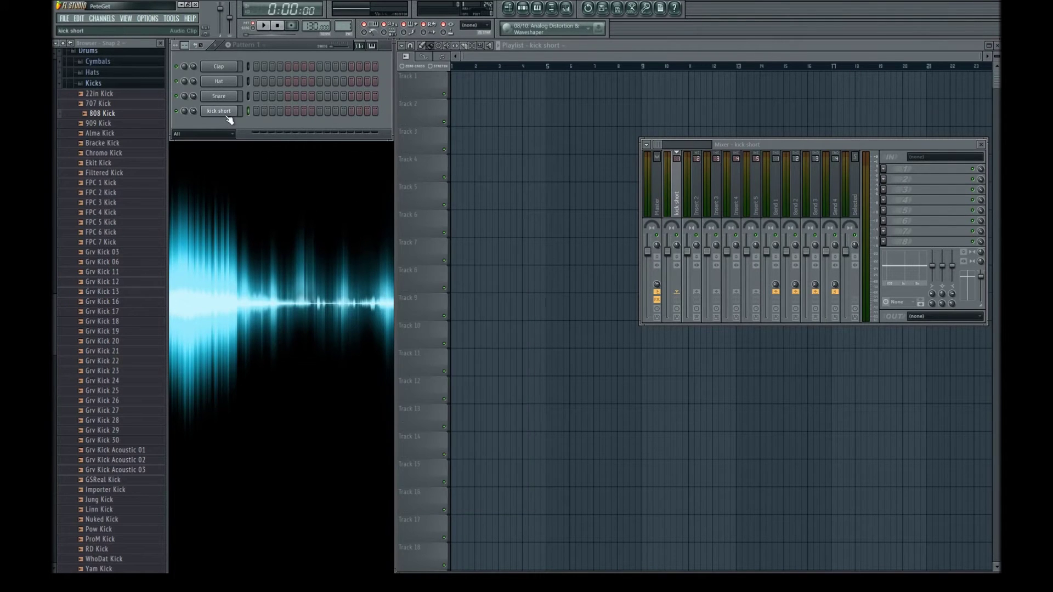
click(227, 114)
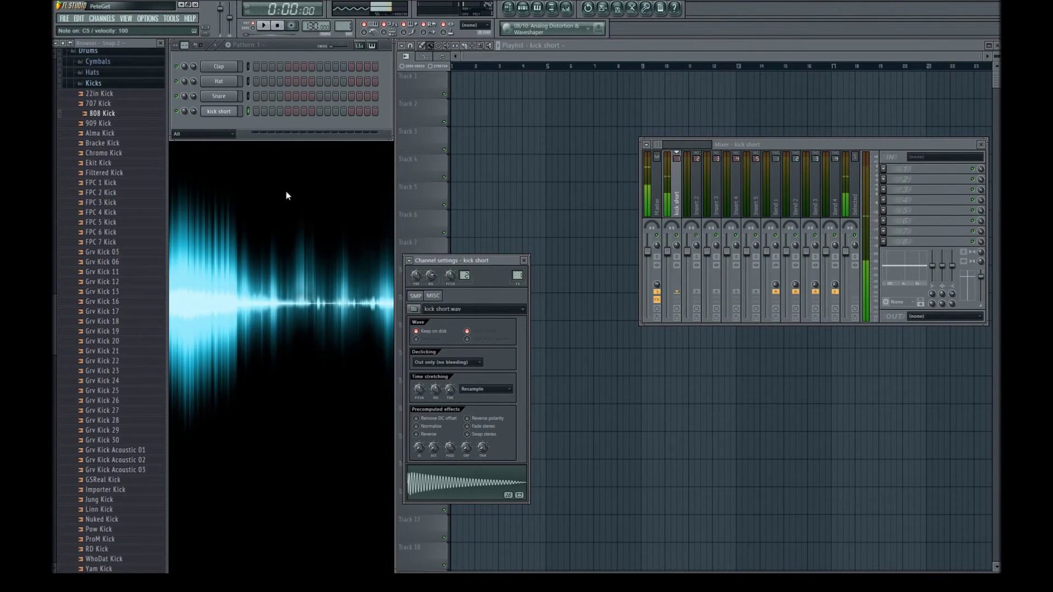
click(237, 115)
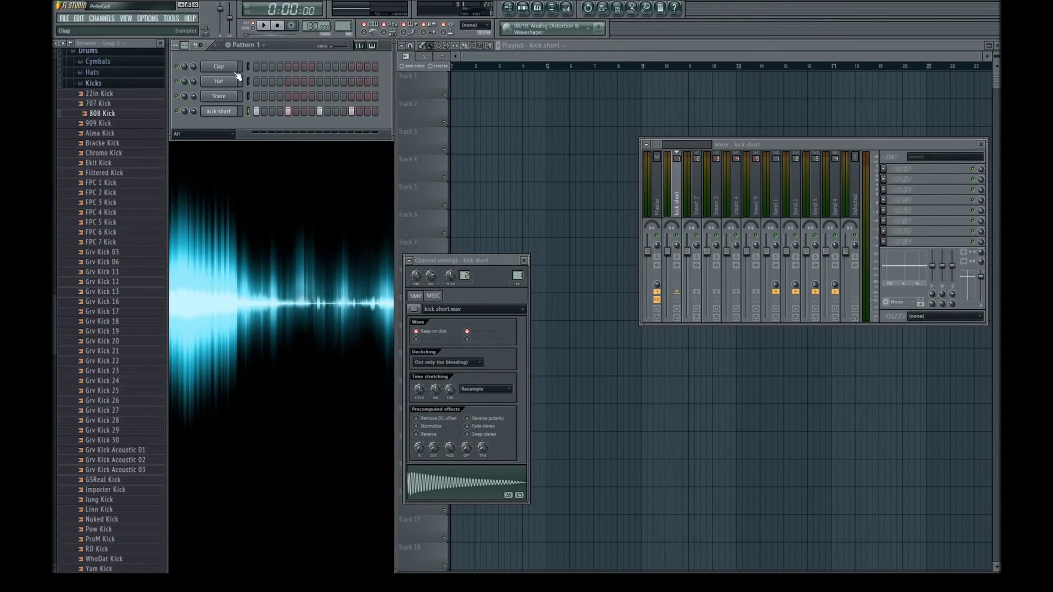
key(space)
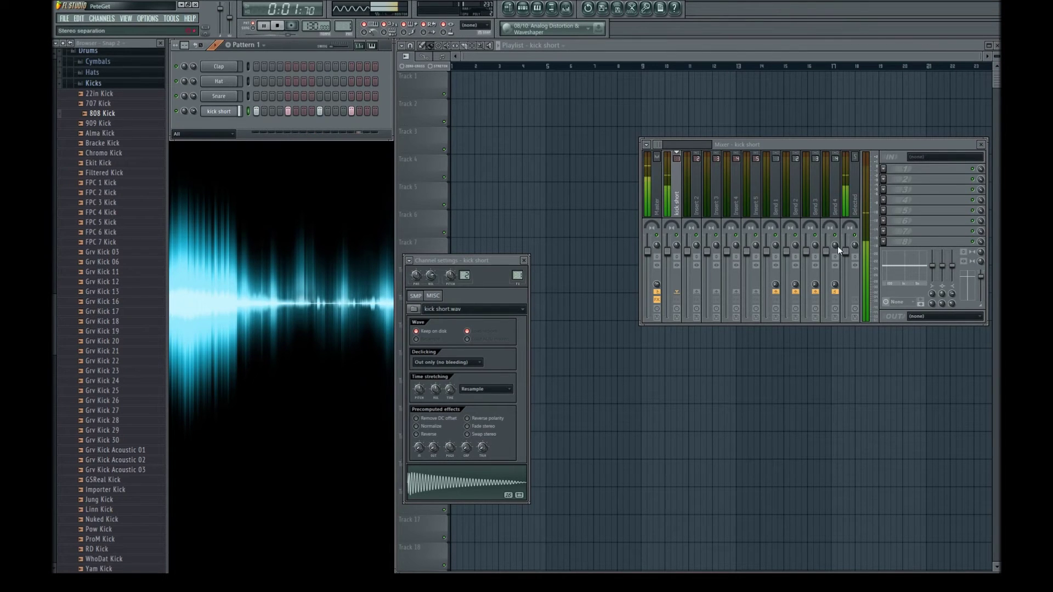
key(space)
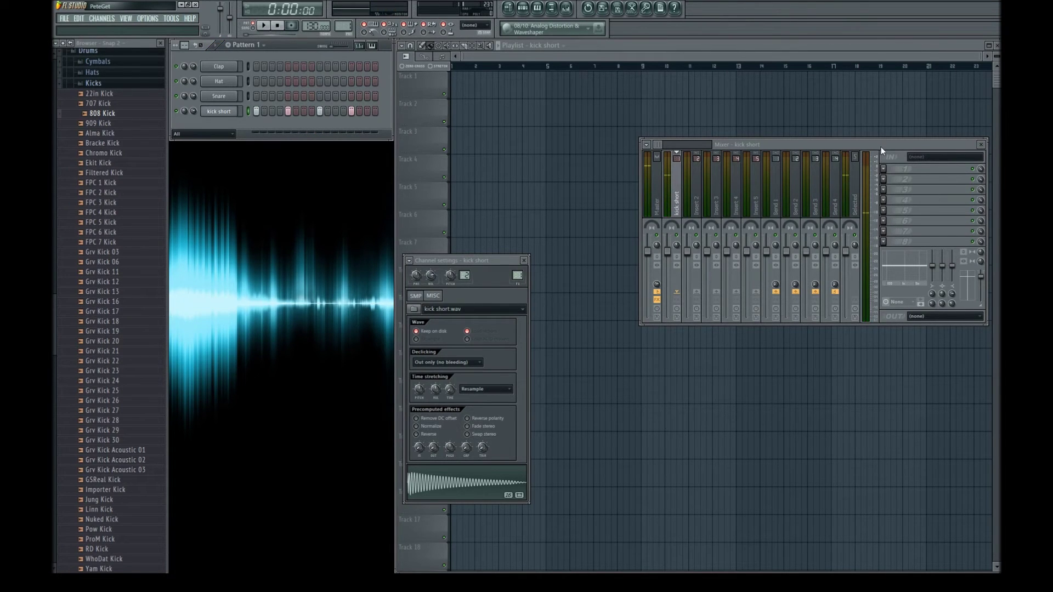
click(524, 260)
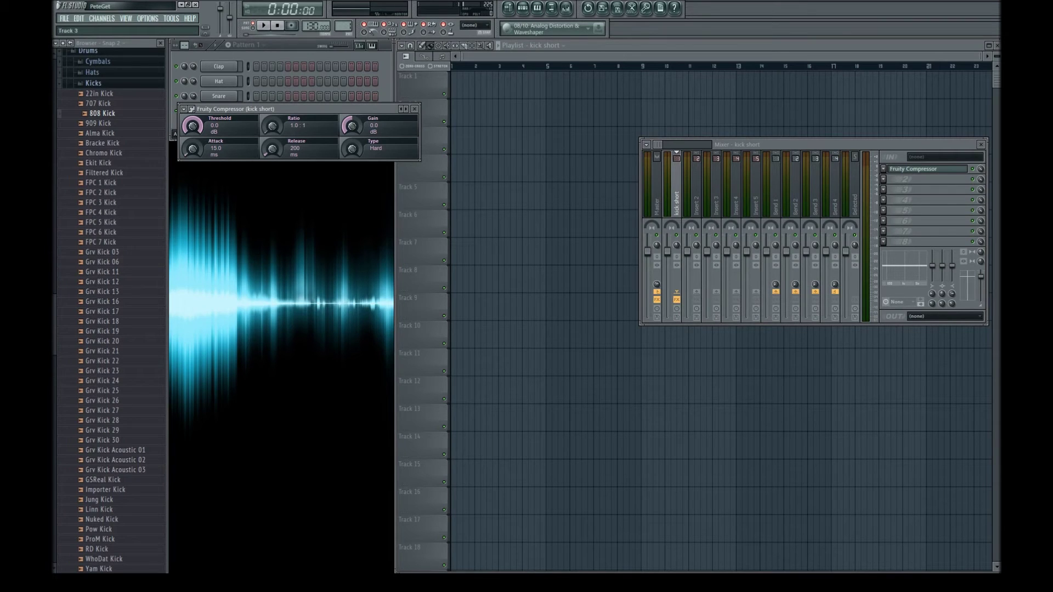
- Set Fruity Compressor to 17.9:1 ratio, 5.2 dB gain, Vintage type, 1 ms release, 0 ms attack
drag(272, 126, 272, 105)
drag(349, 126, 348, 108)
drag(351, 148, 352, 134)
drag(274, 149, 255, 158)
drag(194, 150, 197, 152)
key(z)
key(z)
key(z)
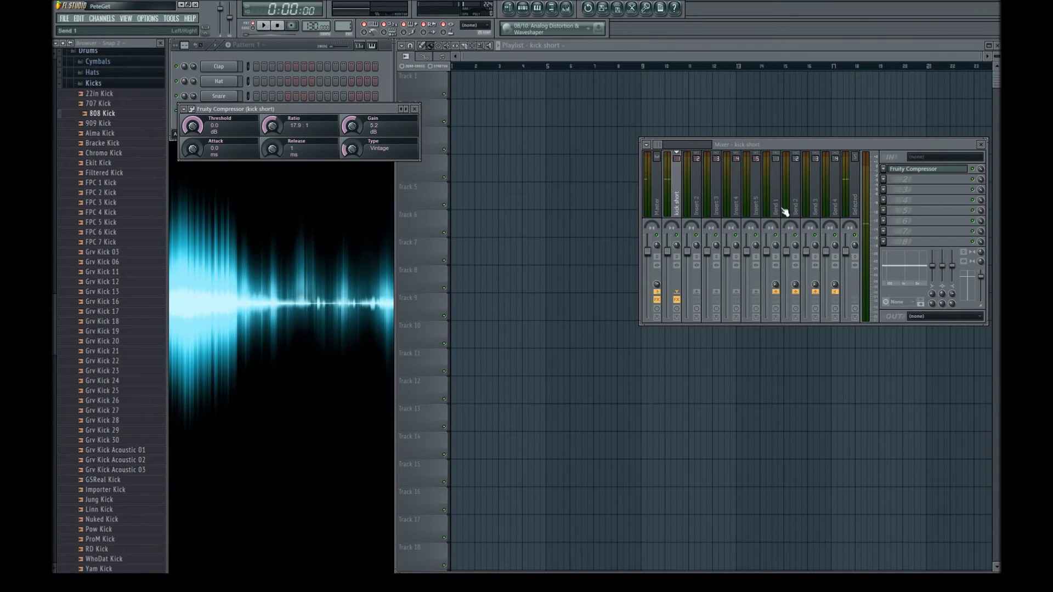
click(884, 182)
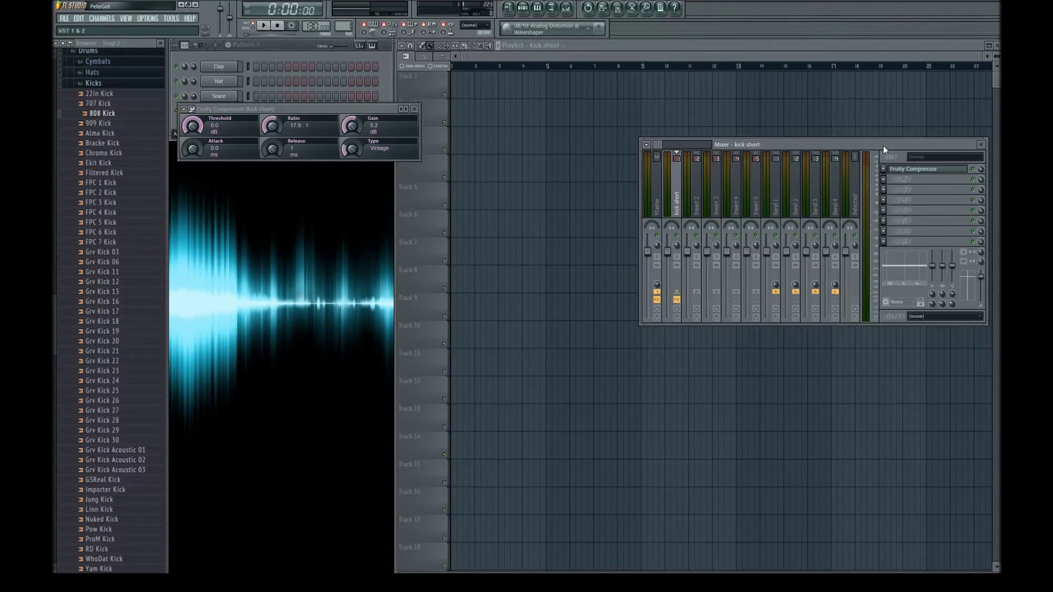
- Add Fruity Fast Dist in mixer slot 2 and tune its threshold while triggering the kick
click(876, 229)
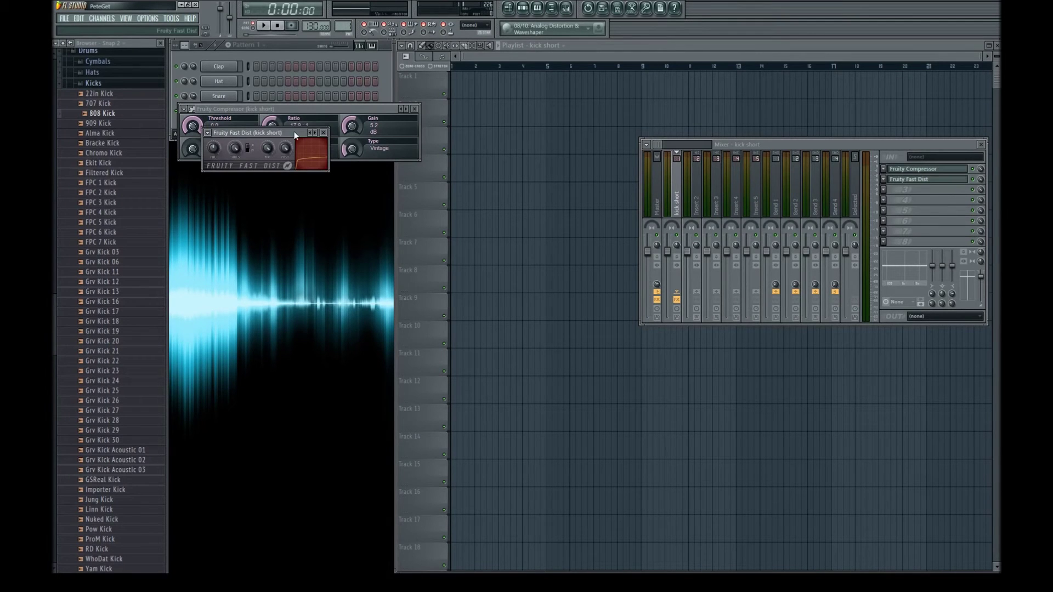
drag(294, 130, 375, 204)
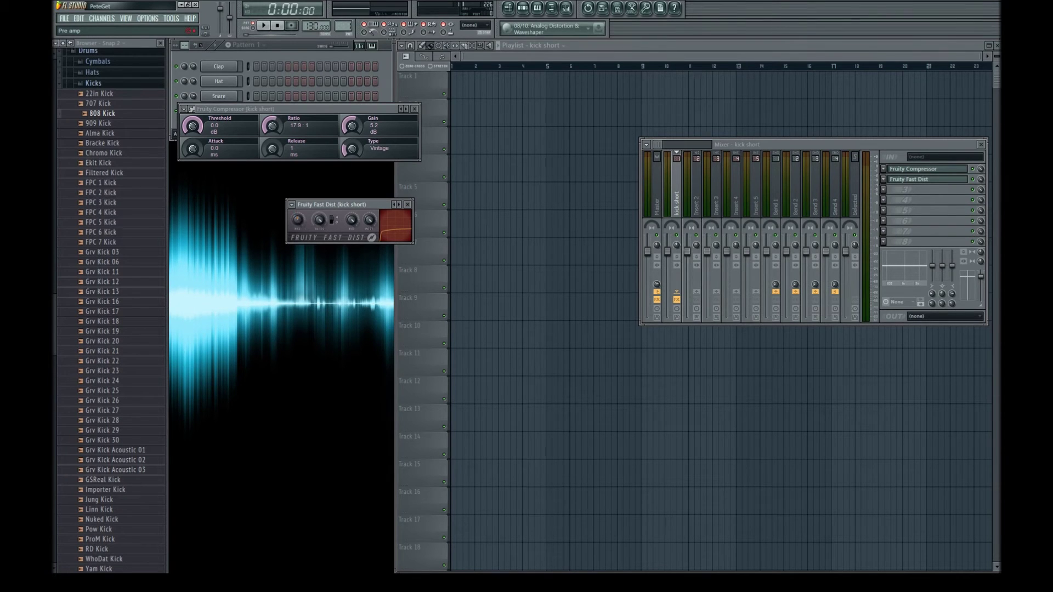
key(z)
drag(323, 223, 324, 222)
key(z)
key(z)
key(z)
click(882, 194)
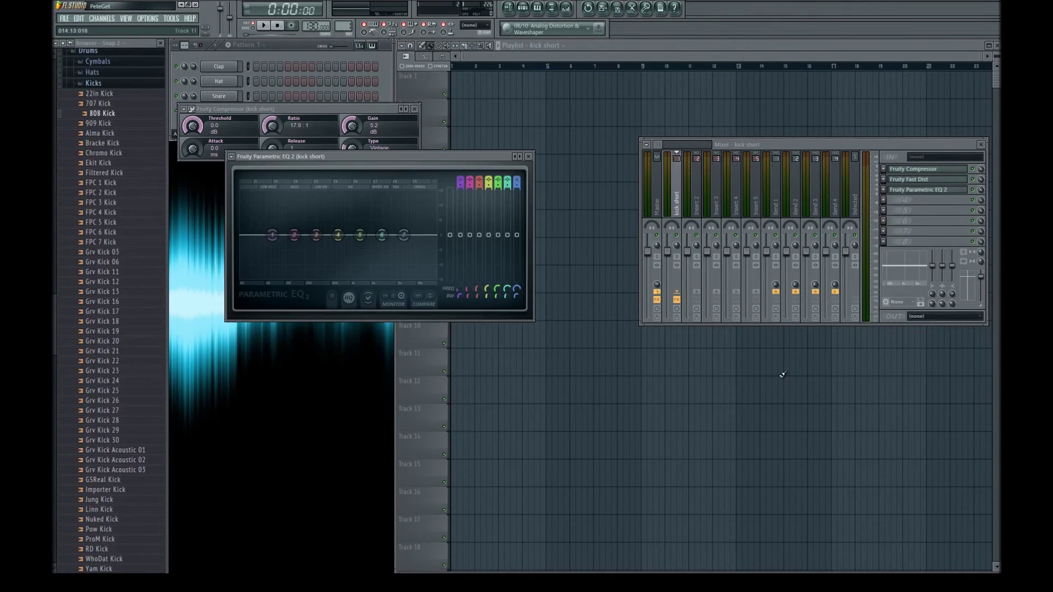
- Add Parametric EQ 2 in slot 3 and move bands 1–4 to 43, 121, 230, 345 Hz
drag(429, 155, 503, 299)
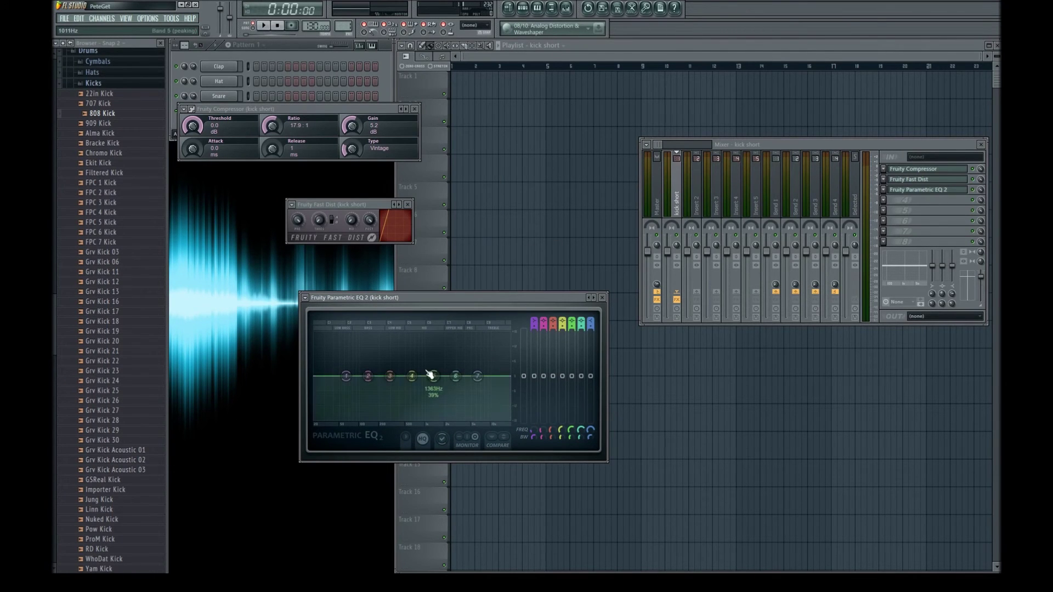
drag(346, 376, 334, 404)
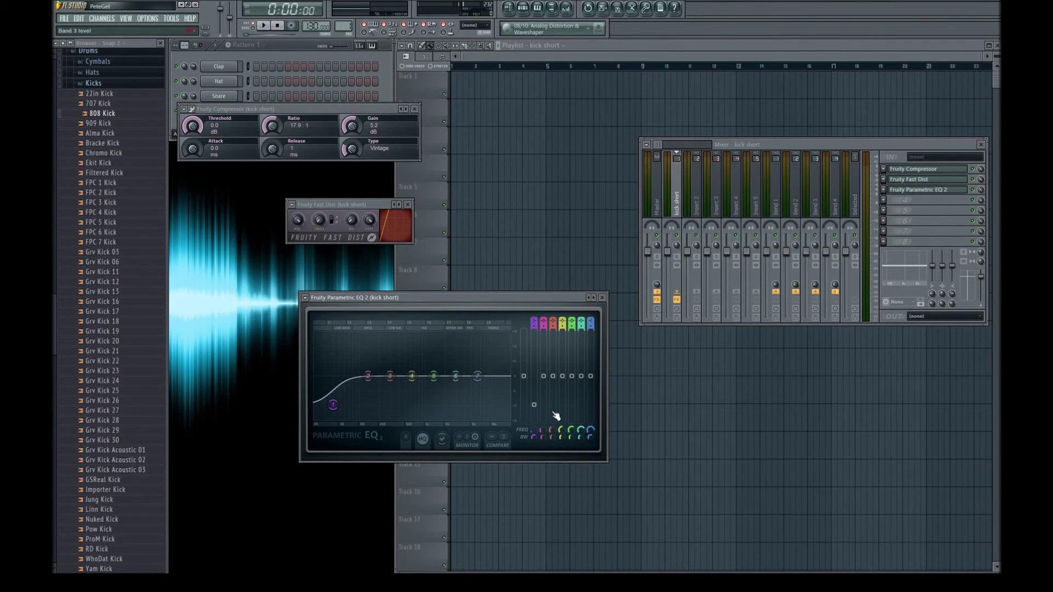
click(369, 377)
drag(368, 376, 340, 337)
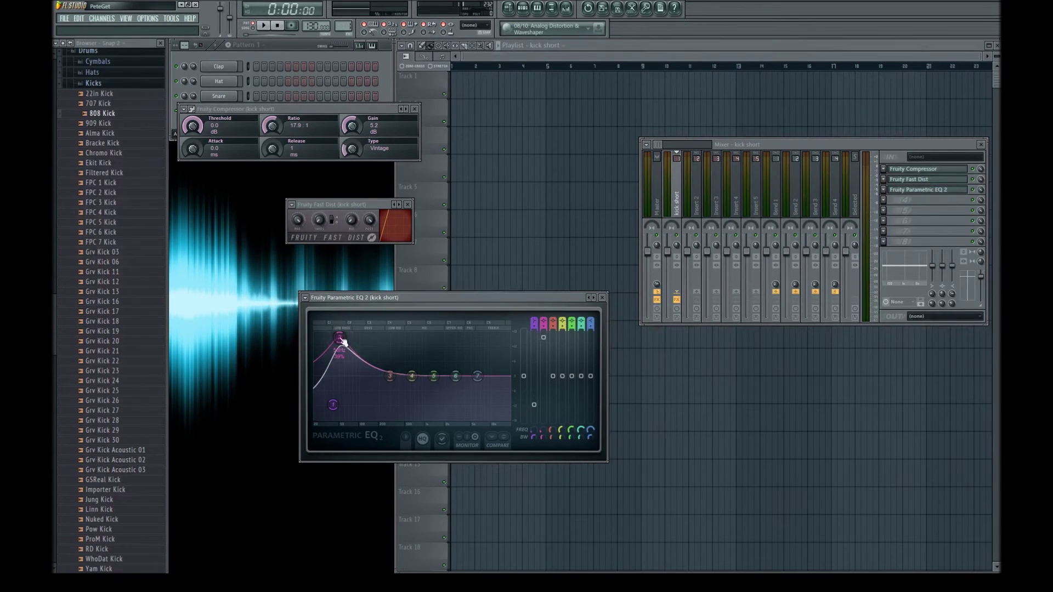
drag(390, 377, 338, 385)
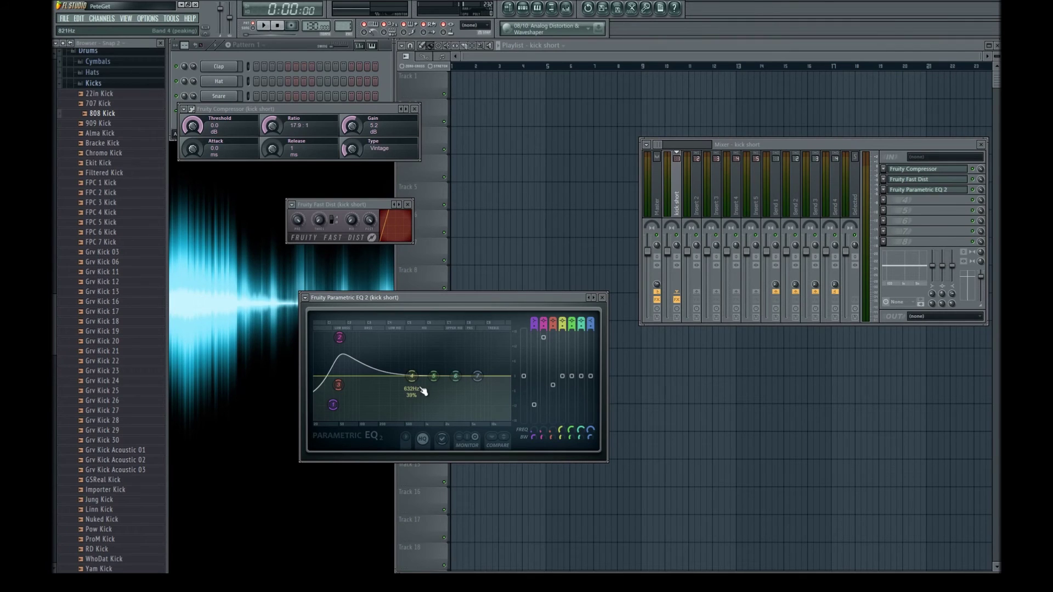
drag(411, 376, 379, 376)
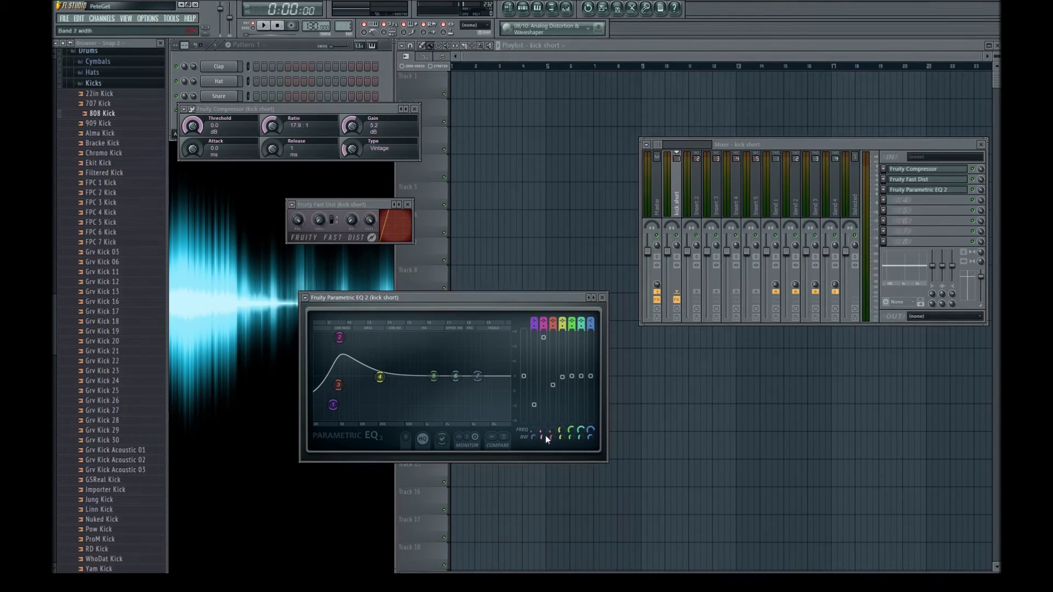
- Boost EQ band 2 to +15.5 dB at 51 Hz and widen bands 1–3
drag(543, 431, 543, 429)
drag(534, 439, 534, 433)
drag(544, 439, 543, 434)
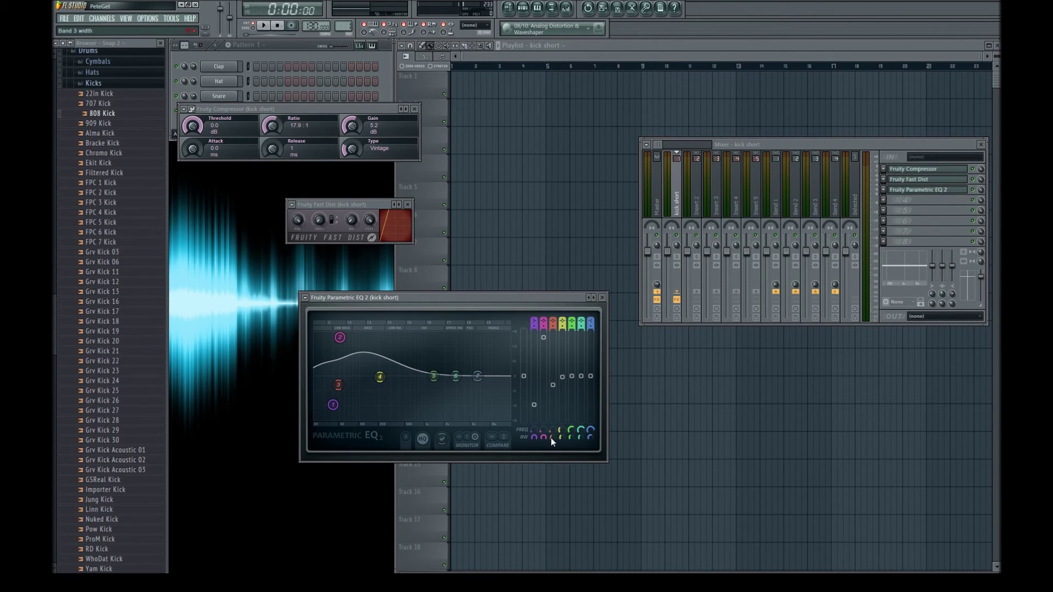
drag(551, 437, 550, 436)
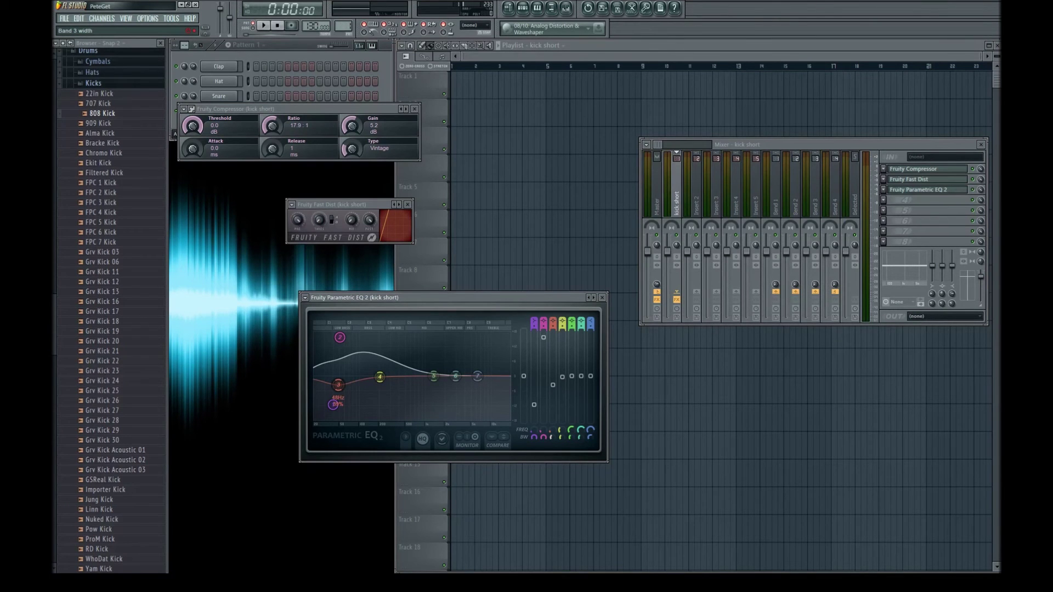
drag(551, 436, 550, 436)
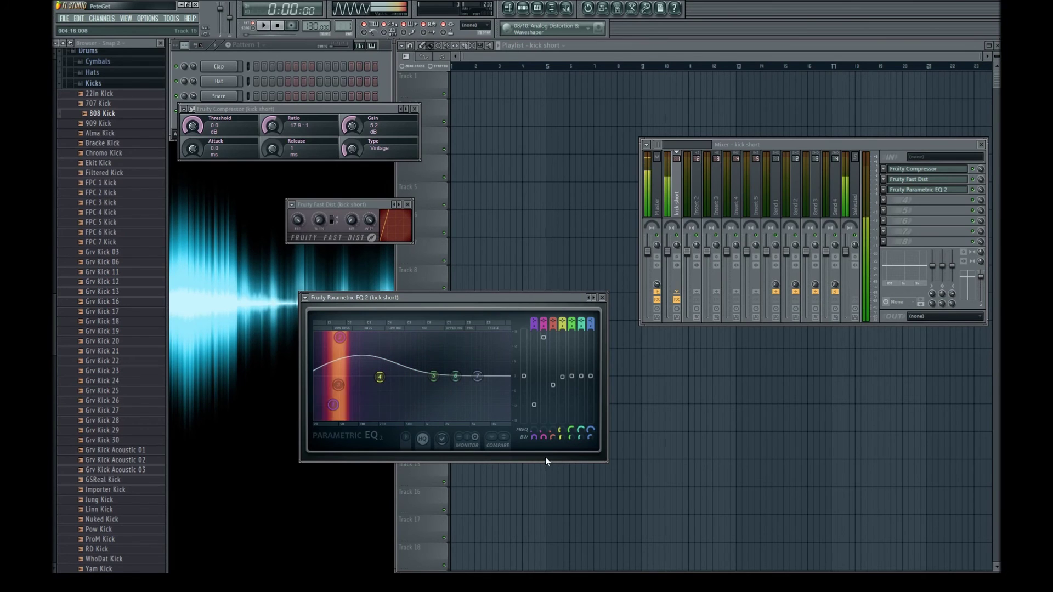
- Close and reopen the Parametric EQ 2 window, returning focus to the mixer
click(603, 299)
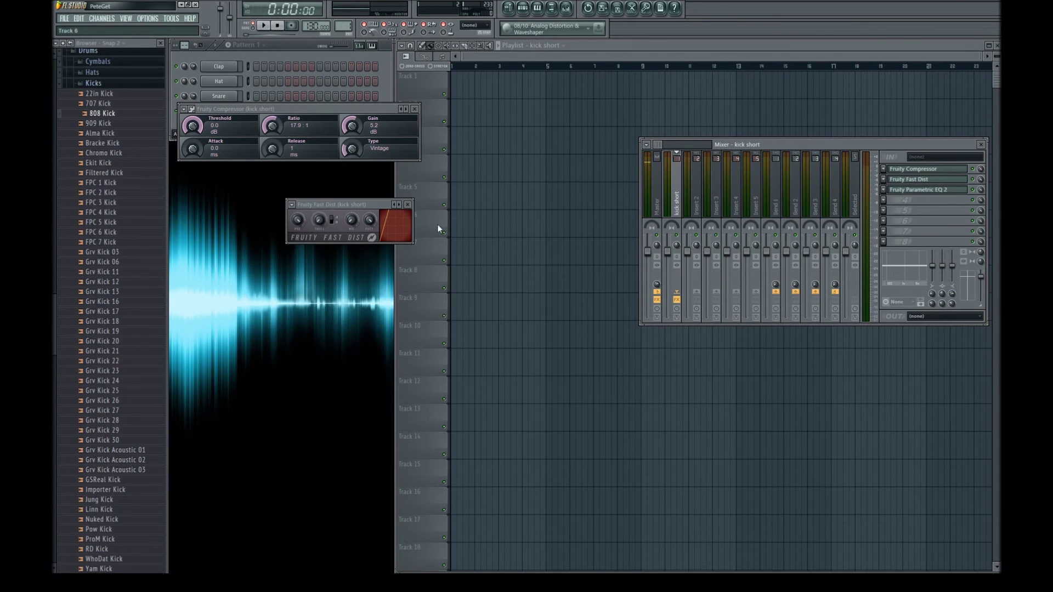
click(926, 190)
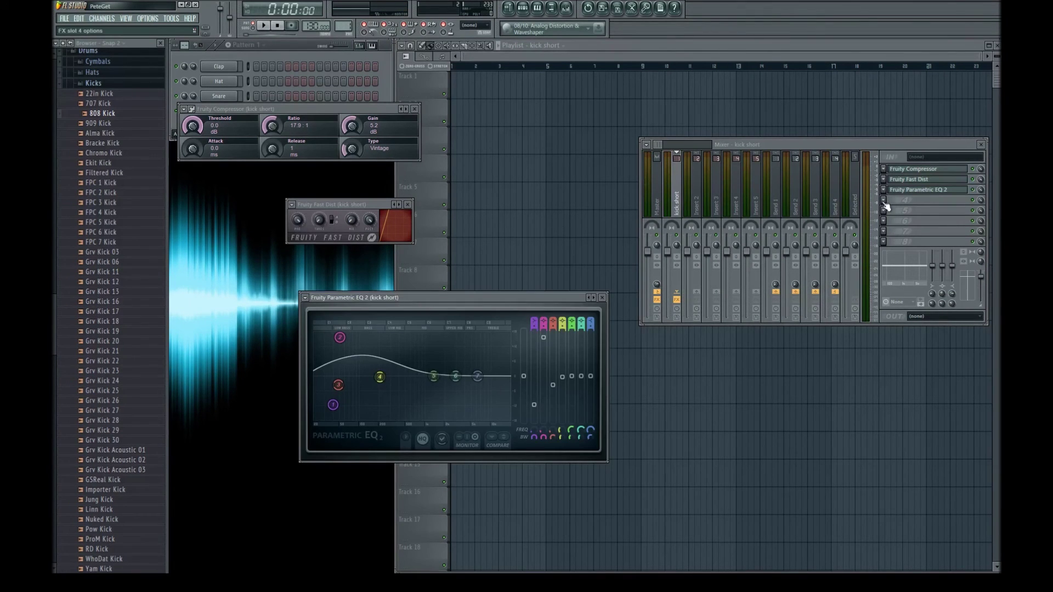
click(899, 213)
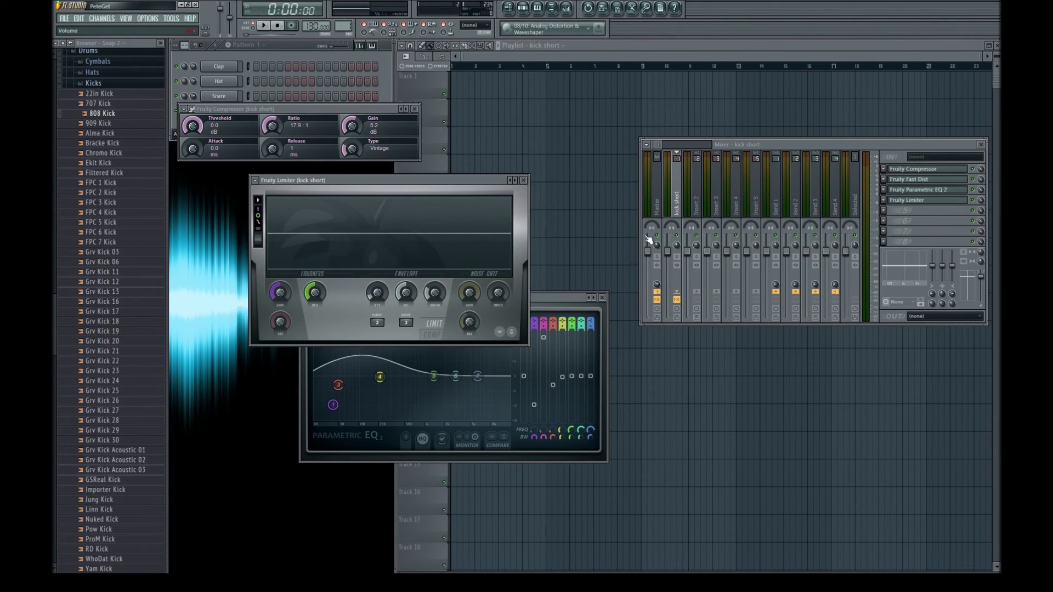
- Switch Fruity Limiter to COMP mode and raise saturation while auditioning the kick
drag(468, 183, 854, 352)
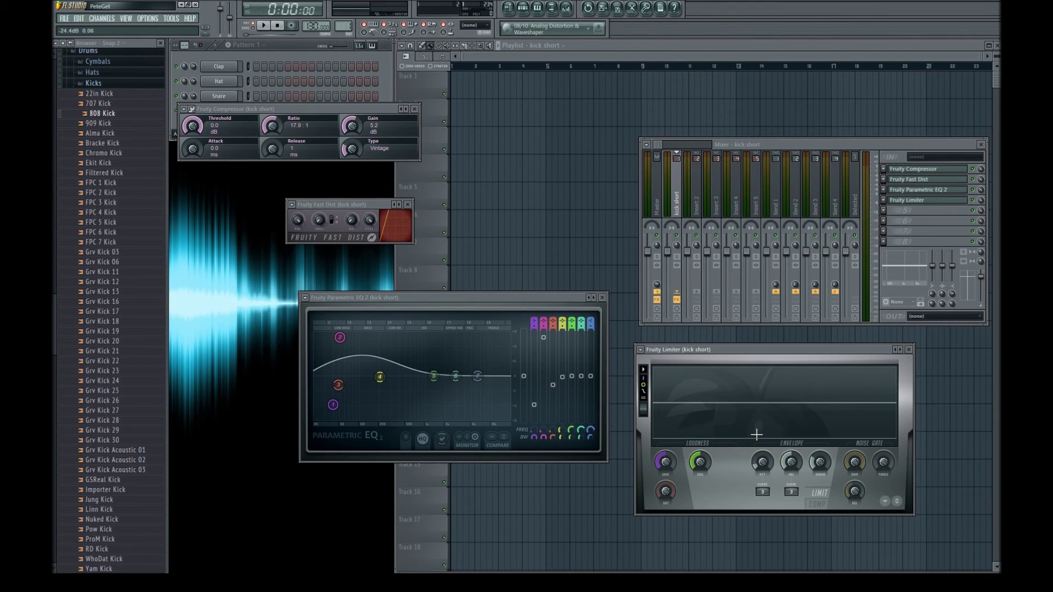
click(817, 503)
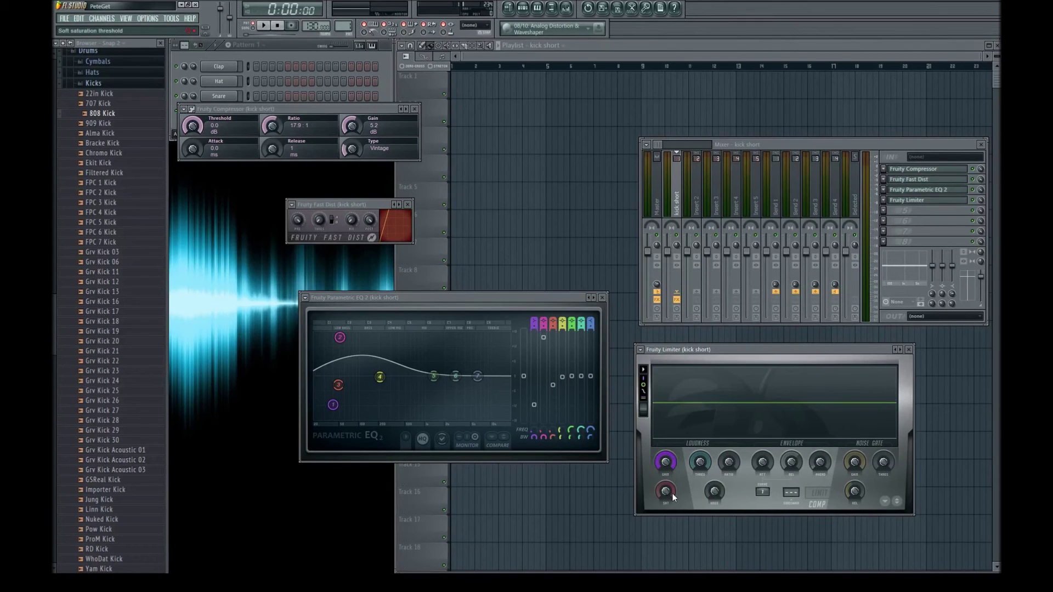
drag(665, 491, 665, 479)
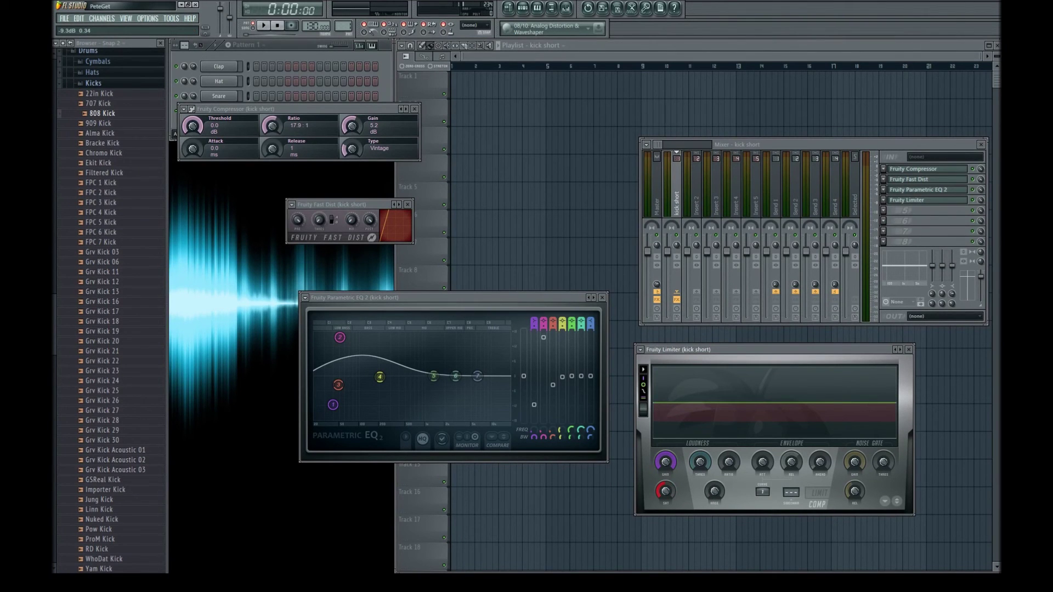
key(z)
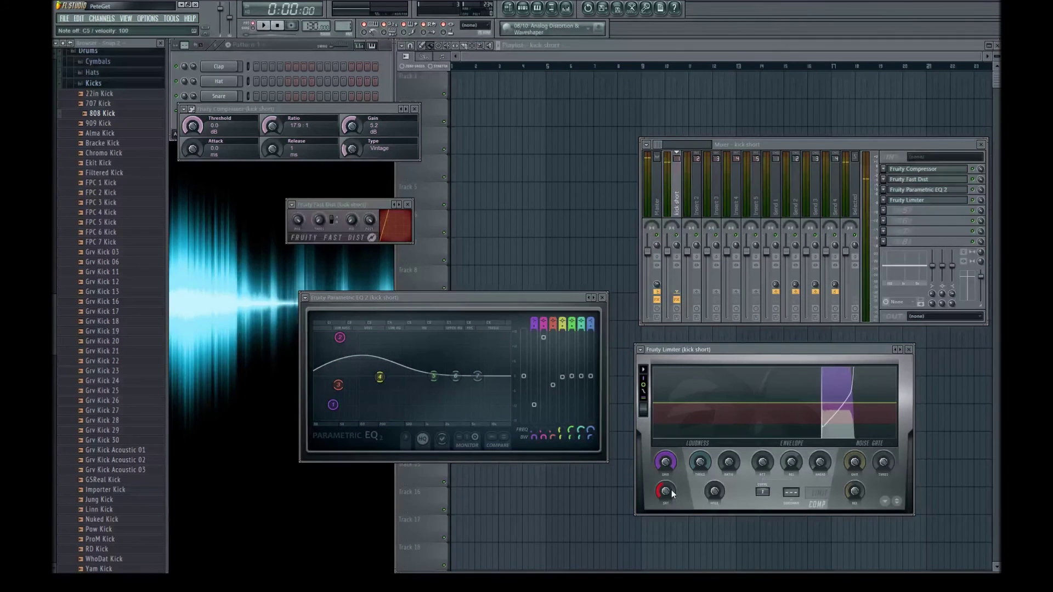
key(z)
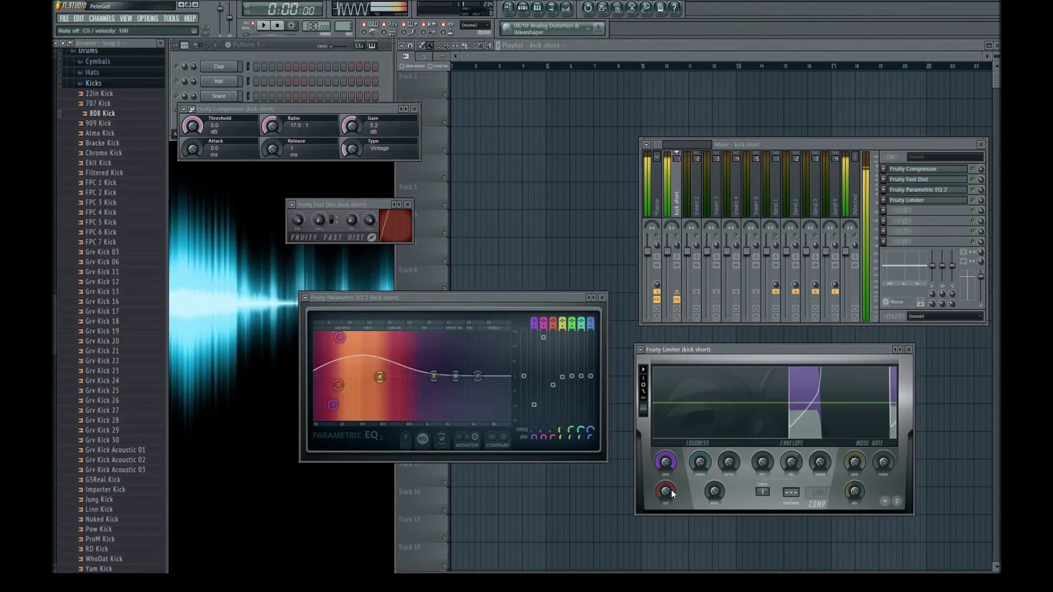
- Set saturation near -12.3 dB, ratio 1.8:1, tune threshold and knee, shorten release, look-ahead 0 ms
click(671, 489)
drag(671, 489, 671, 496)
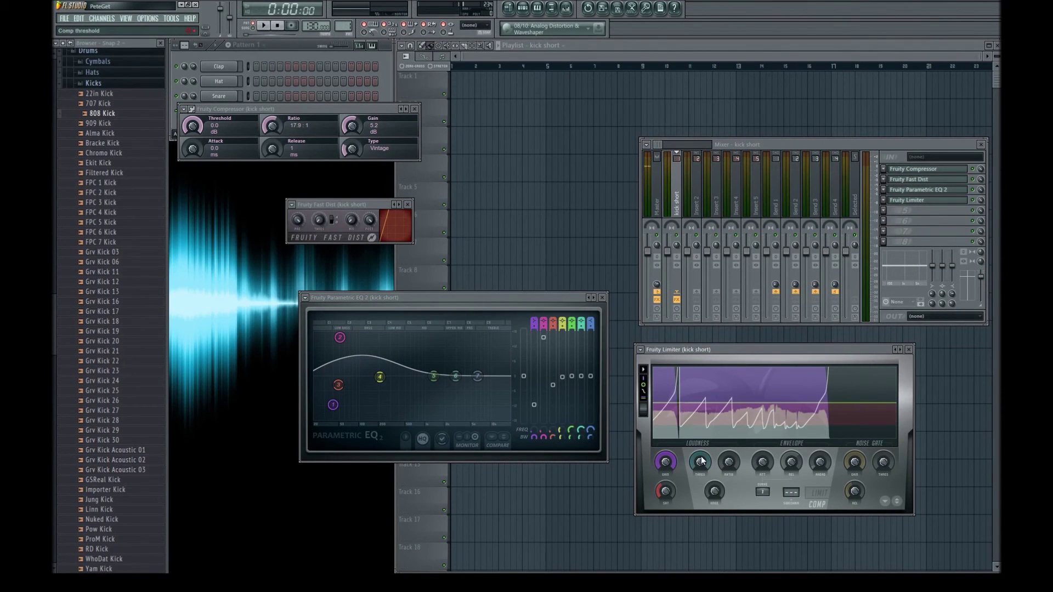
drag(701, 461, 702, 478)
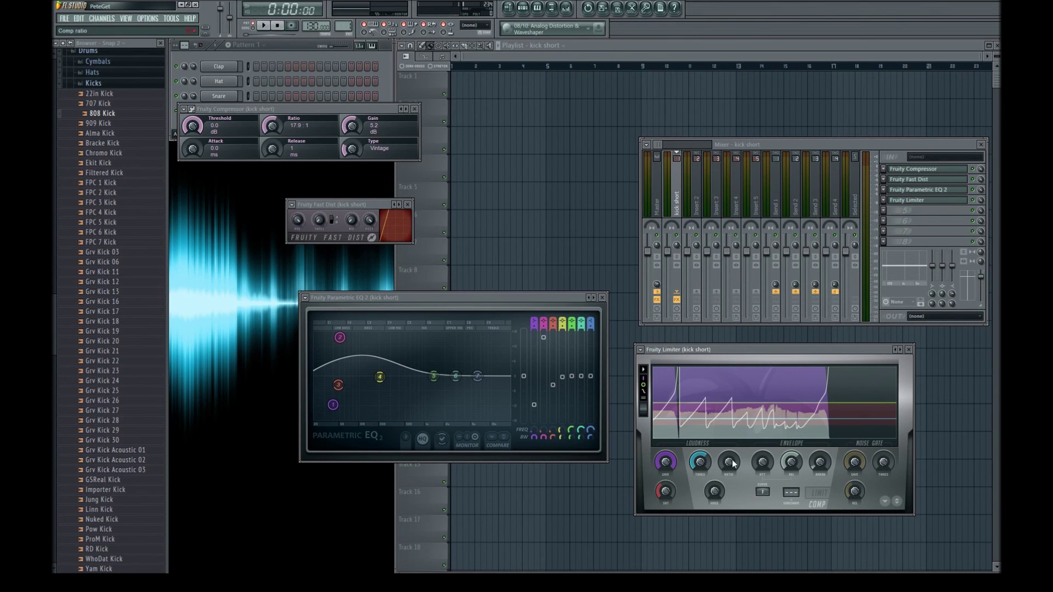
drag(729, 461, 729, 455)
drag(723, 490, 714, 483)
drag(714, 483, 714, 483)
drag(782, 472, 782, 481)
drag(821, 460, 824, 459)
- Audition the kick chain, lower the Fruity Compressor gain to 0.0 dB, and replay to compare
key(space)
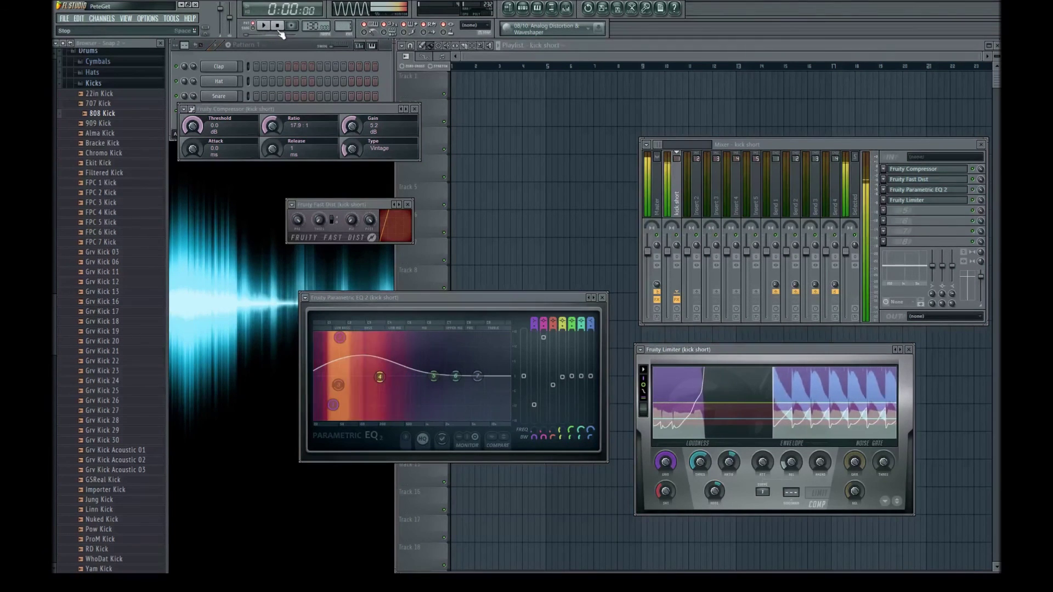
click(279, 27)
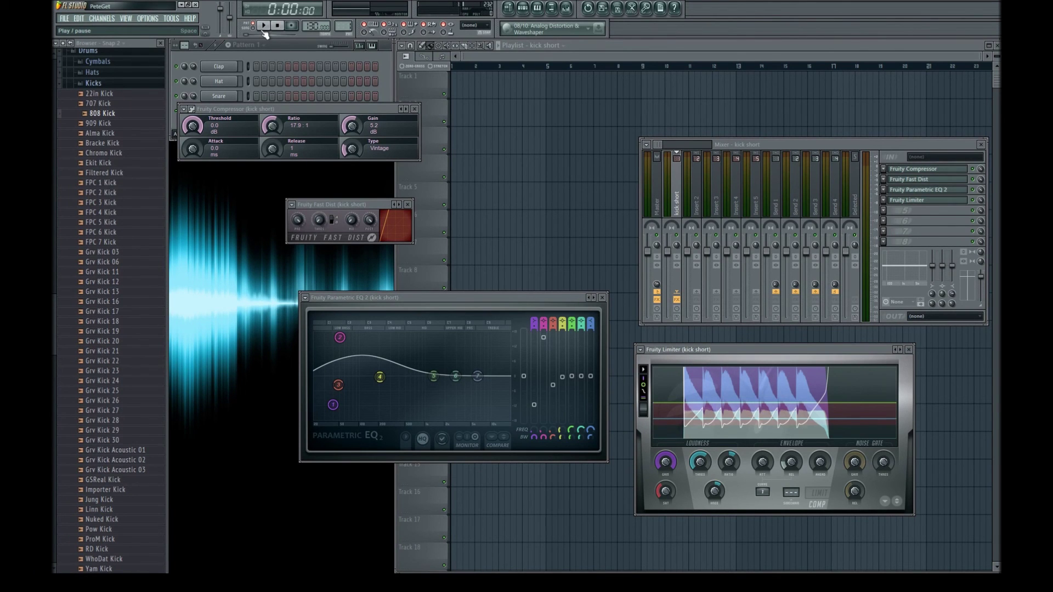
mouse_move(351, 126)
mouse_down()
mouse_move(352, 144)
mouse_move(352, 125)
mouse_up()
click(263, 26)
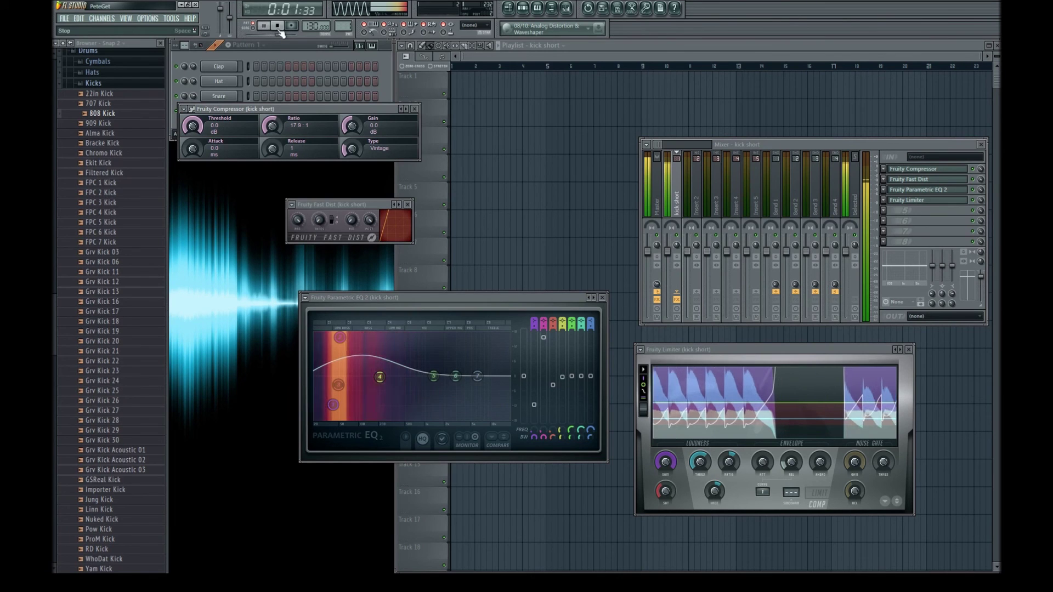
click(277, 27)
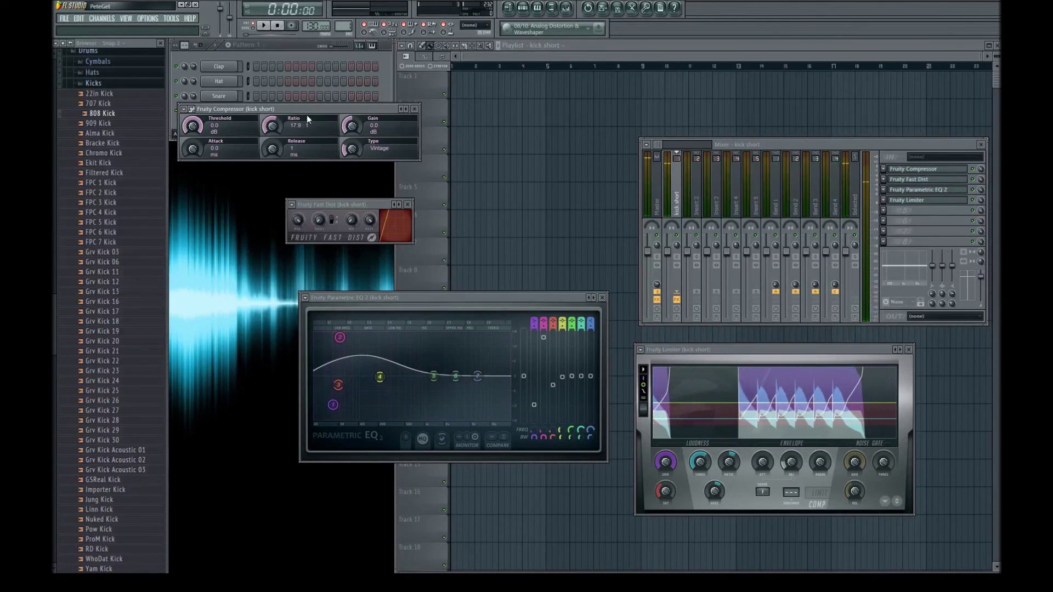